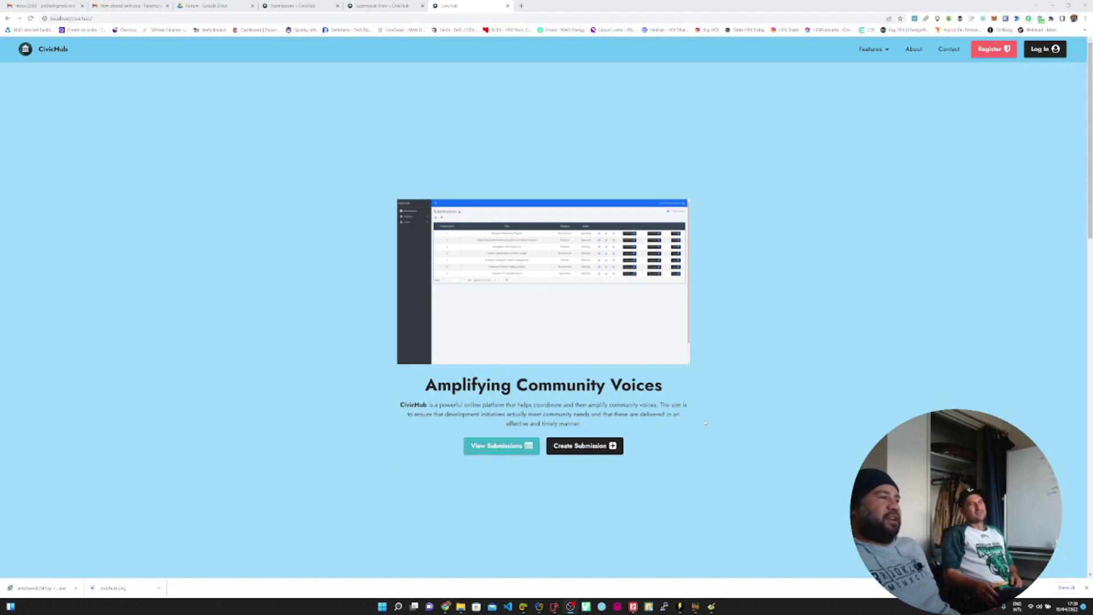
# Scroll through the CivicHub landing page and return to its top.
pyautogui.scroll(-1, 726, 339)
pyautogui.scroll(-8, 725, 339)
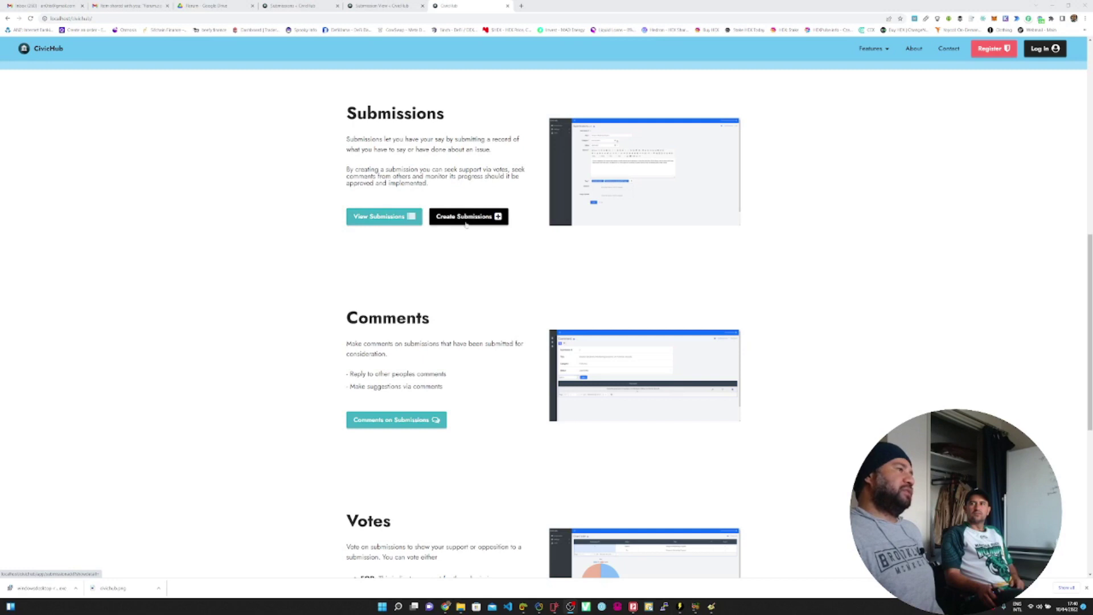
pyautogui.scroll(-1, 491, 243)
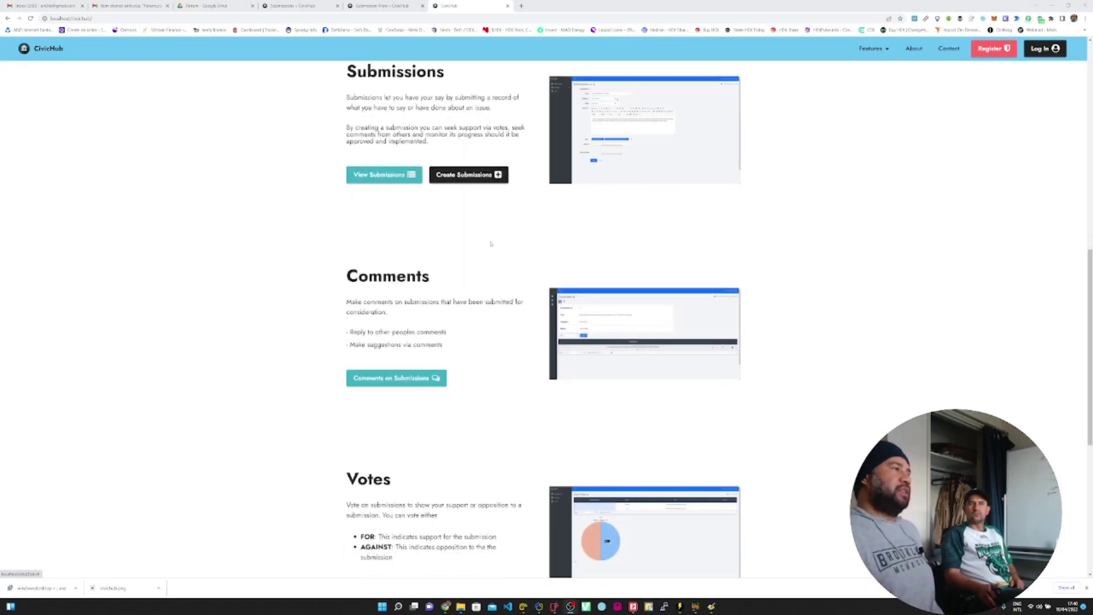
pyautogui.scroll(-3, 491, 243)
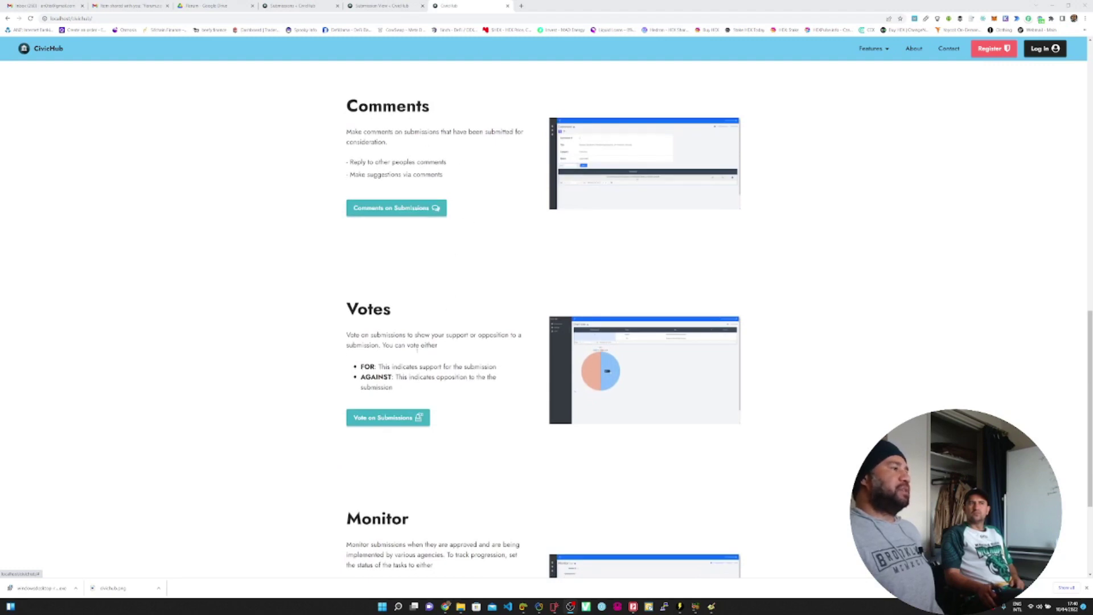
pyautogui.scroll(2, 434, 362)
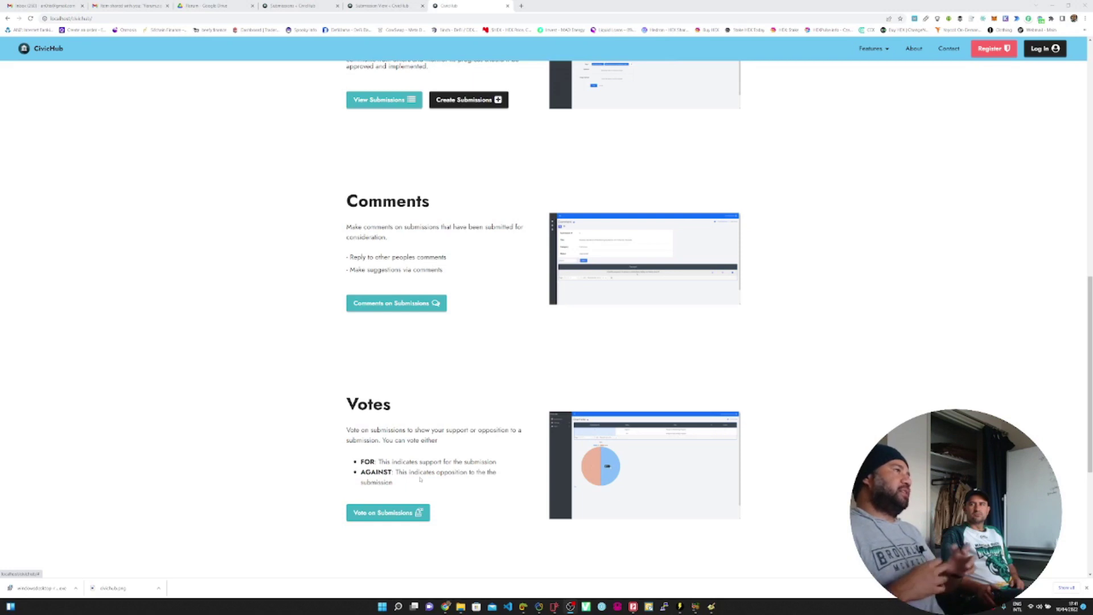
pyautogui.scroll(3, 530, 257)
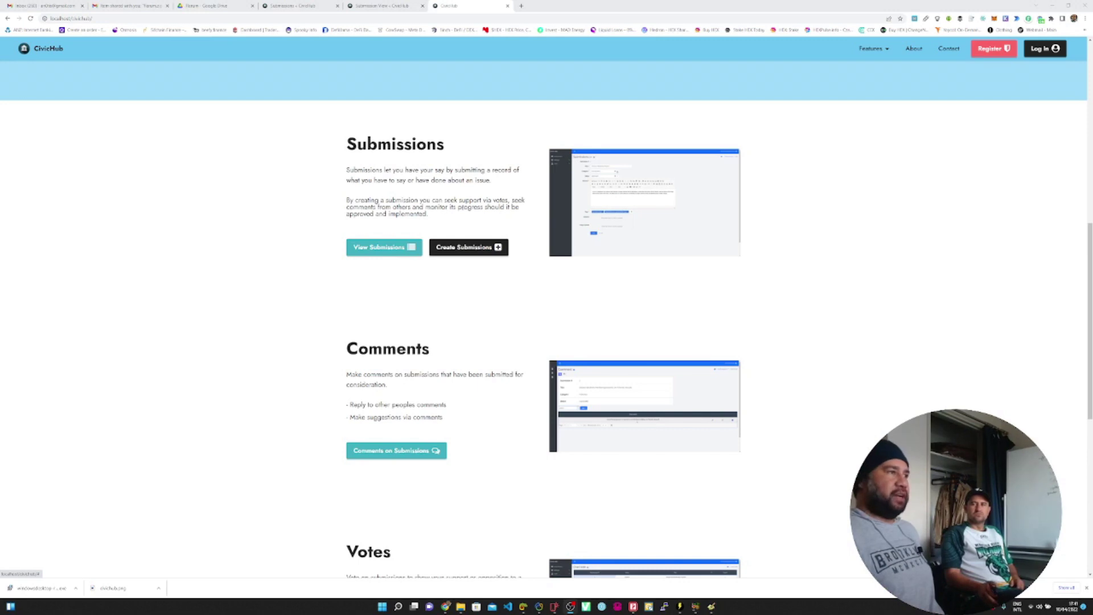
pyautogui.scroll(-2, 546, 319)
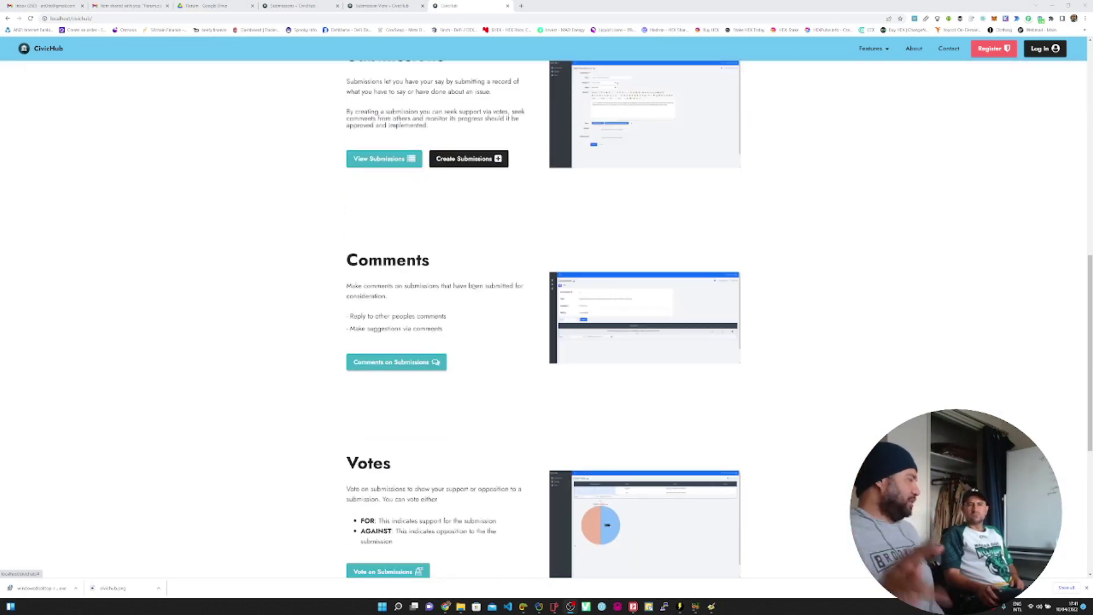
pyautogui.scroll(-7, 472, 286)
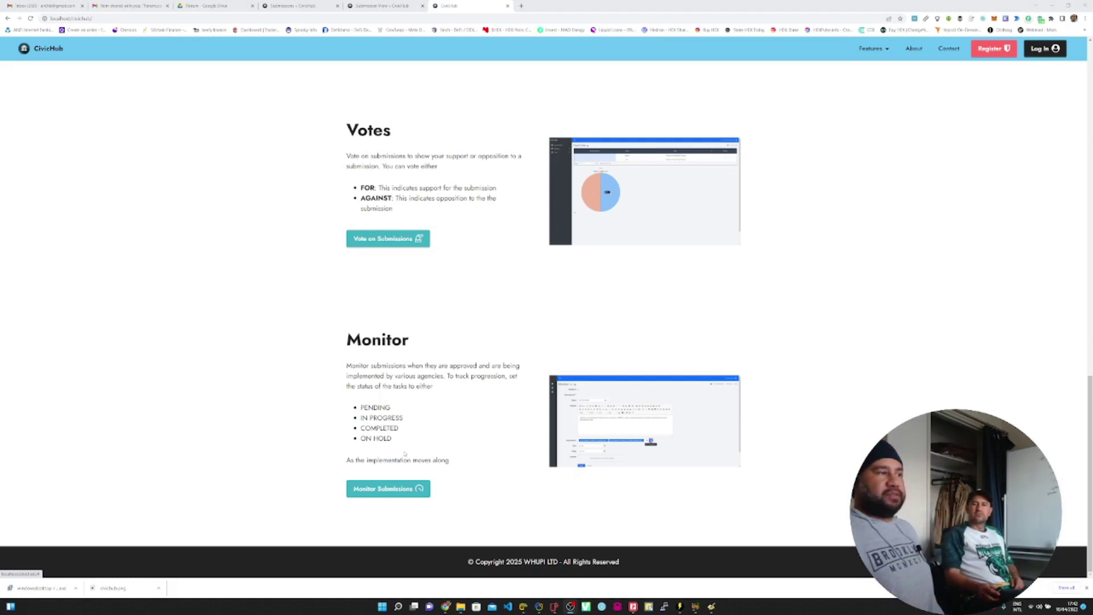
pyautogui.press('Home')
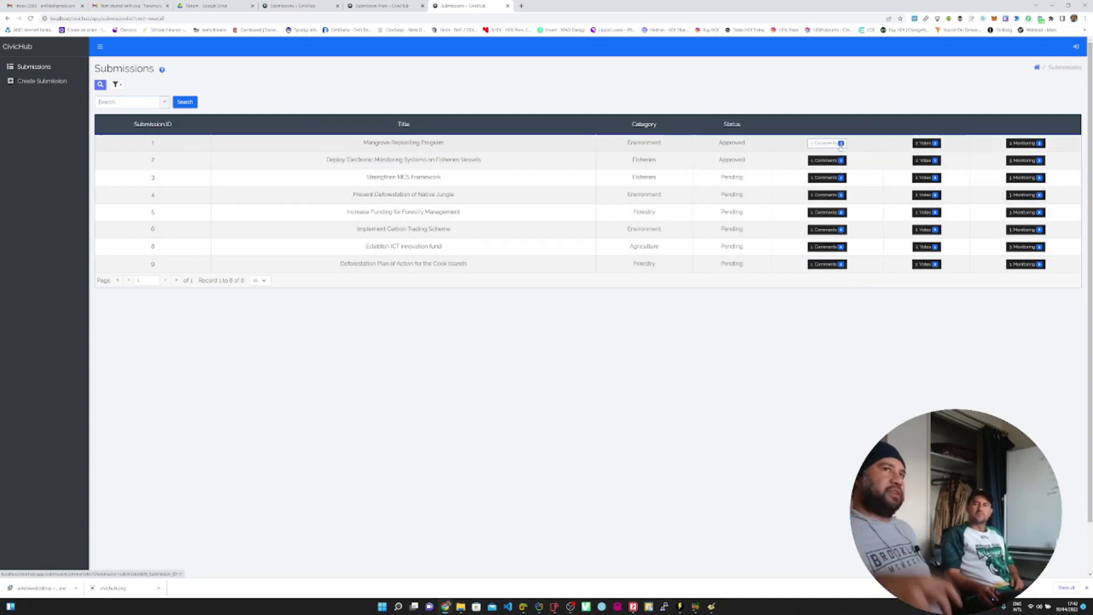
# Review the Mangrove Replanting Program's comments, its For voters and the For/Against vote chart.
pyautogui.click(840, 146)
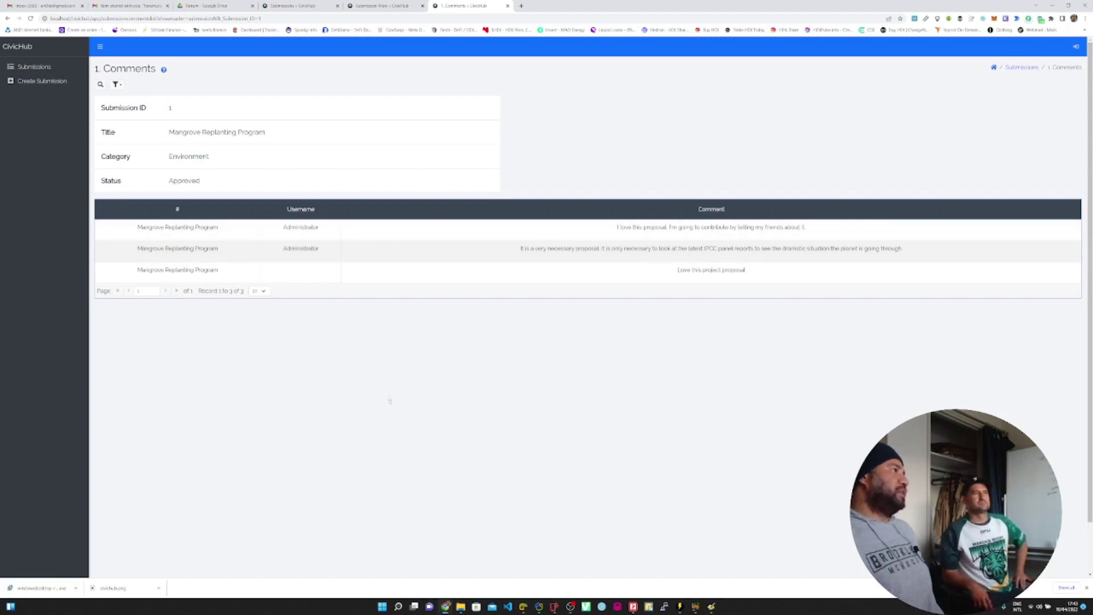
pyautogui.hotkey('alt', 'Left')
pyautogui.click(926, 145)
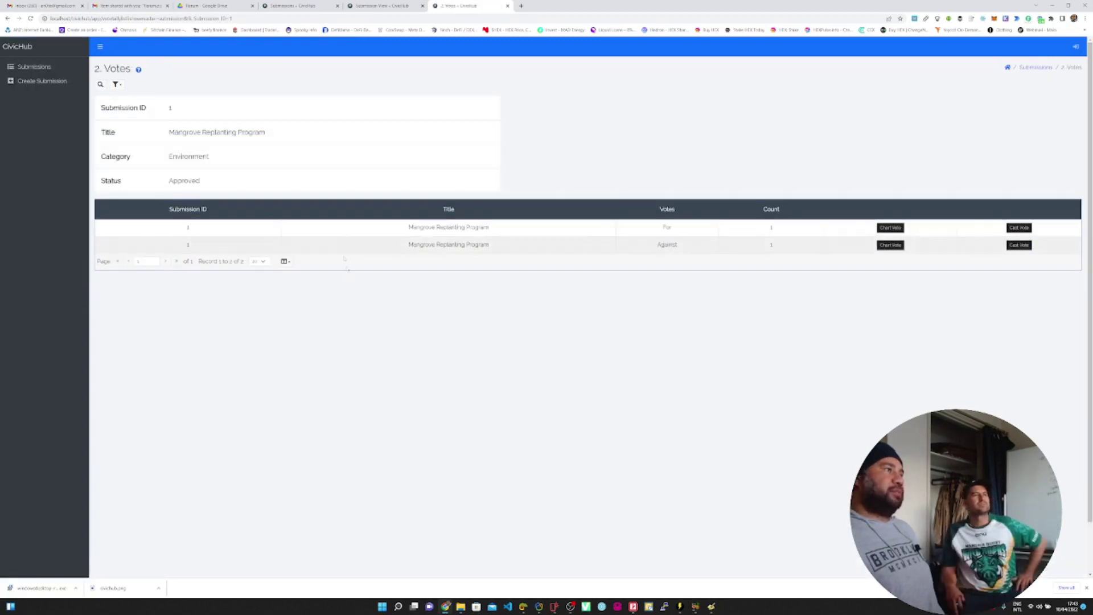
pyautogui.click(1028, 245)
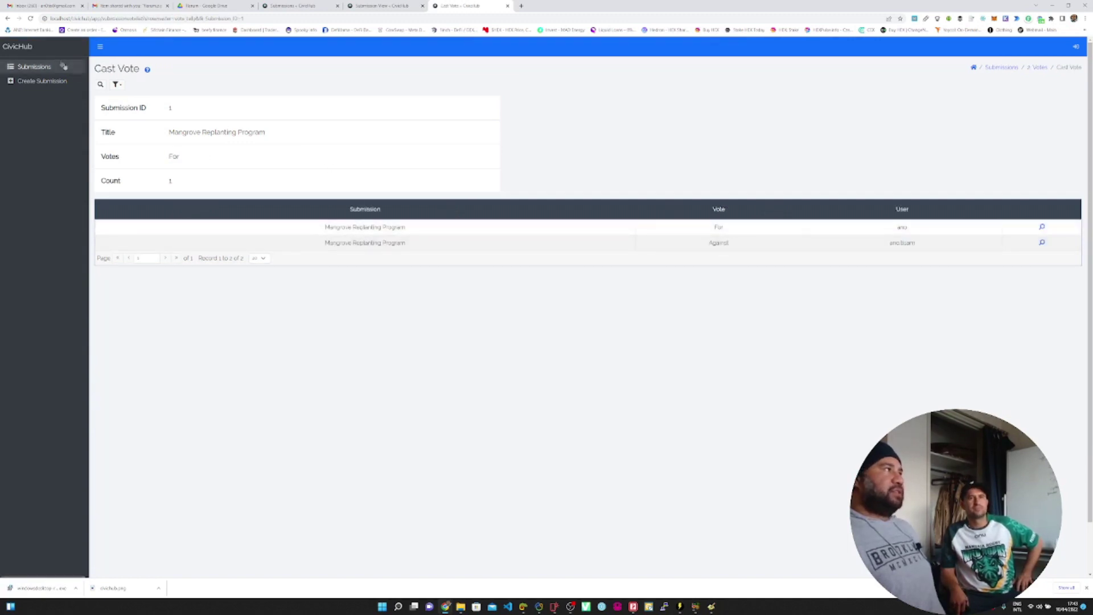
pyautogui.click(7, 18)
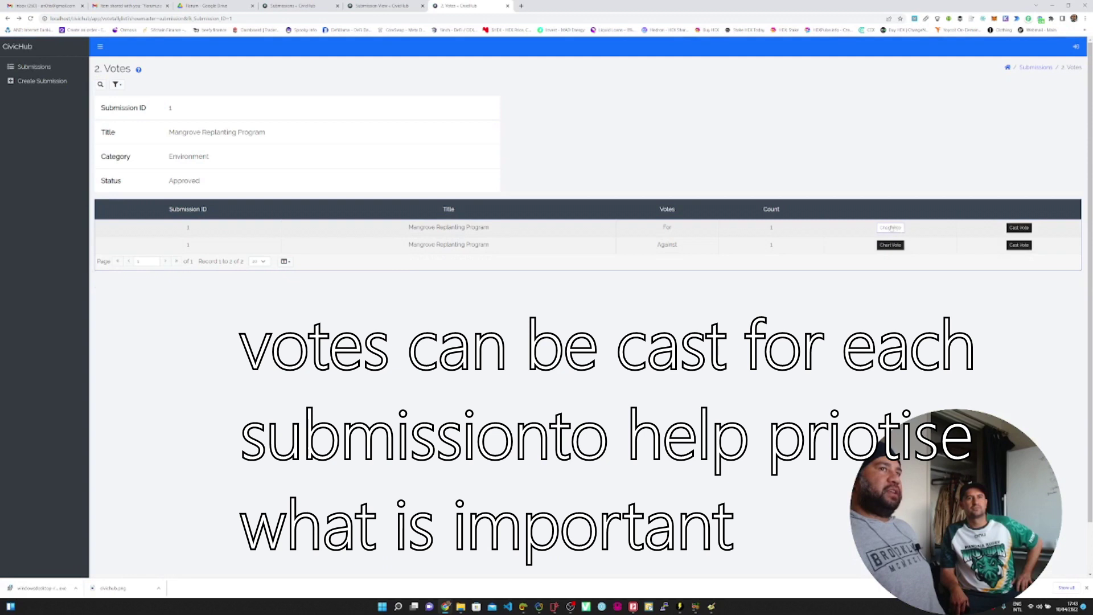
pyautogui.click(893, 228)
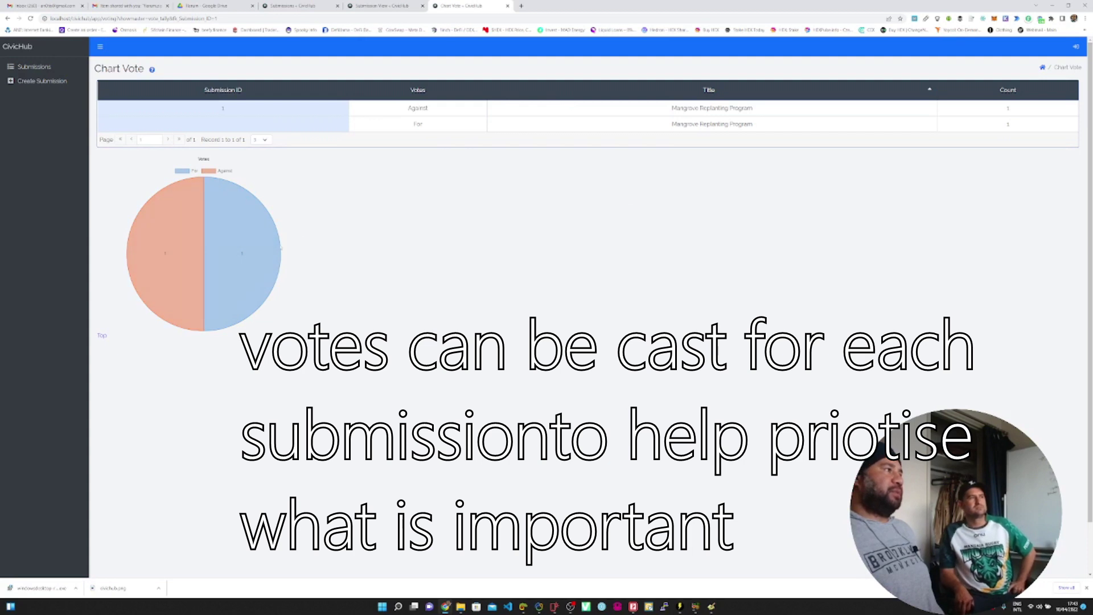
pyautogui.hotkey('alt', 'Left')
pyautogui.hotkey('alt', 'Left')
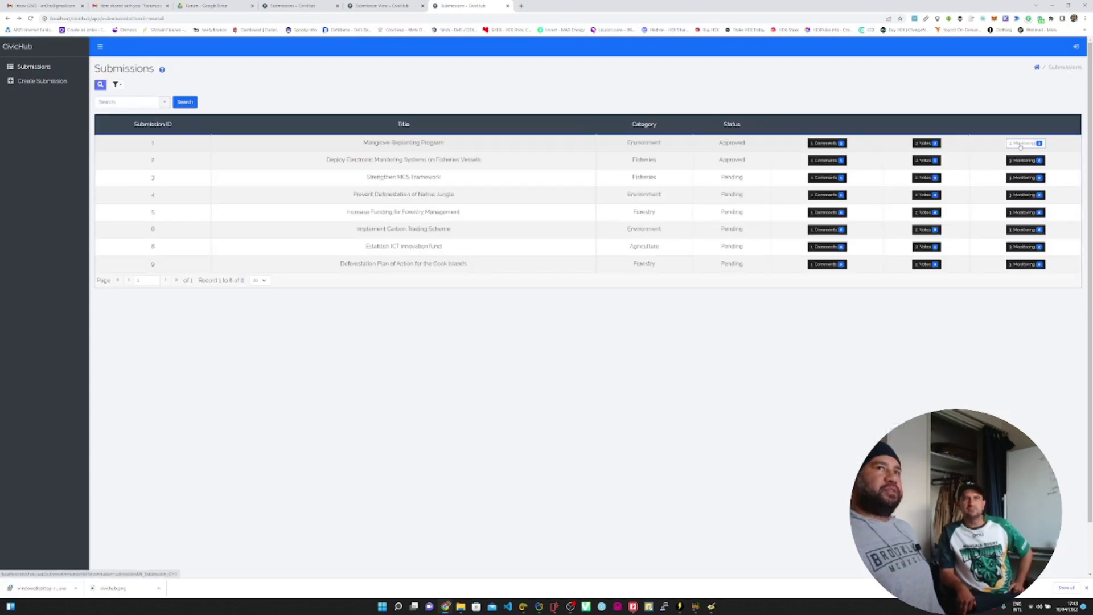
# Open the Mangrove Replanting Program's monitoring records and inspect entry 3's organisations.
pyautogui.click(1023, 144)
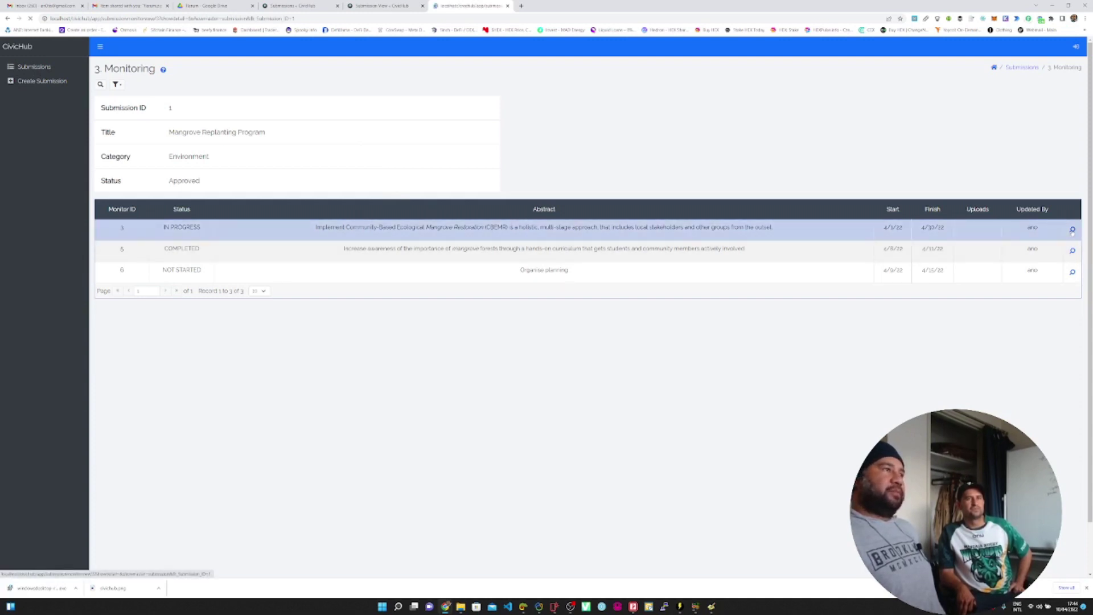
pyautogui.click(398, 227)
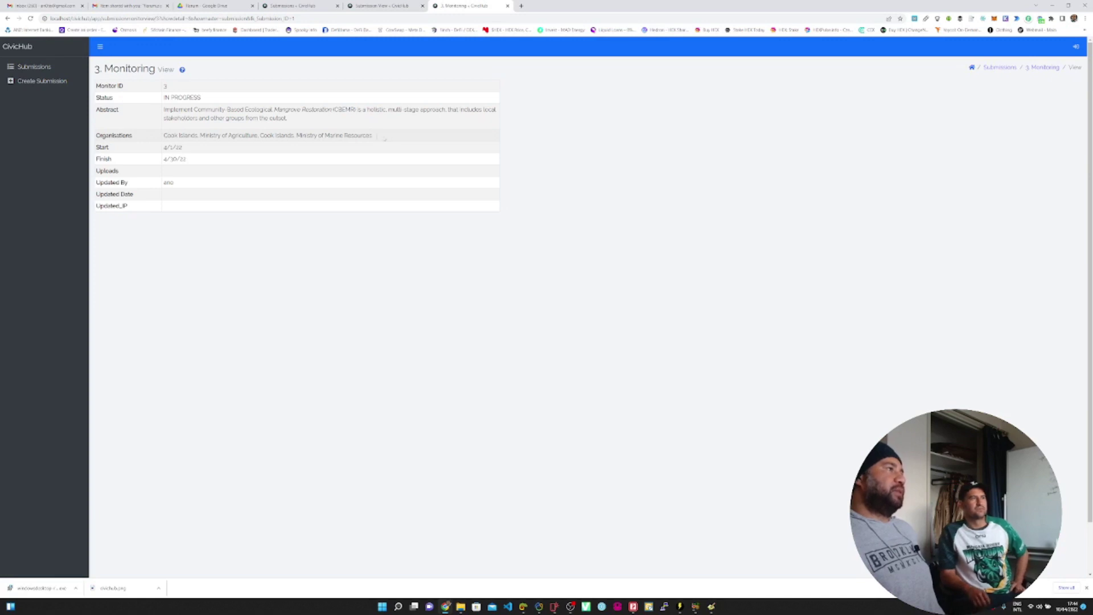
pyautogui.moveTo(373, 137); pyautogui.dragTo(163, 136)
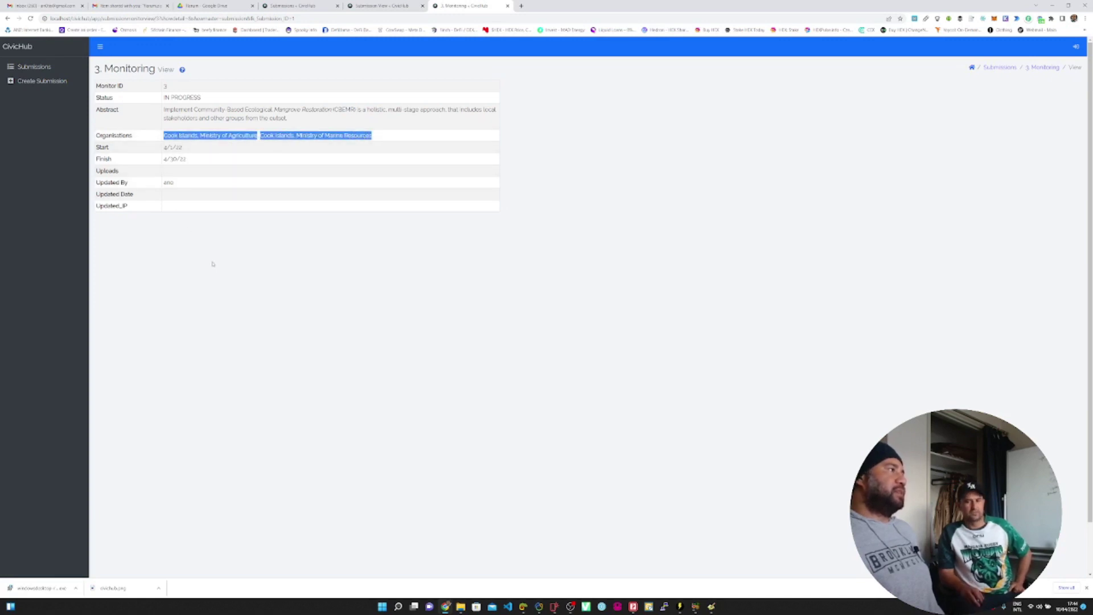
# Try creating a new submission and dismiss the no-permission notice.
pyautogui.hotkey('alt', 'Left')
pyautogui.click(39, 81)
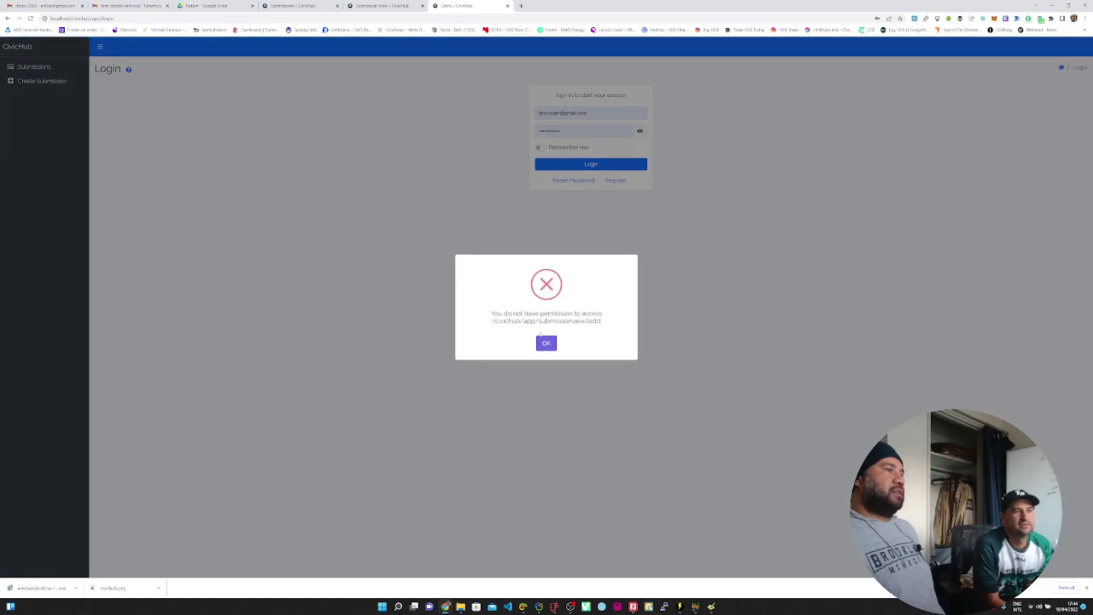
pyautogui.click(544, 341)
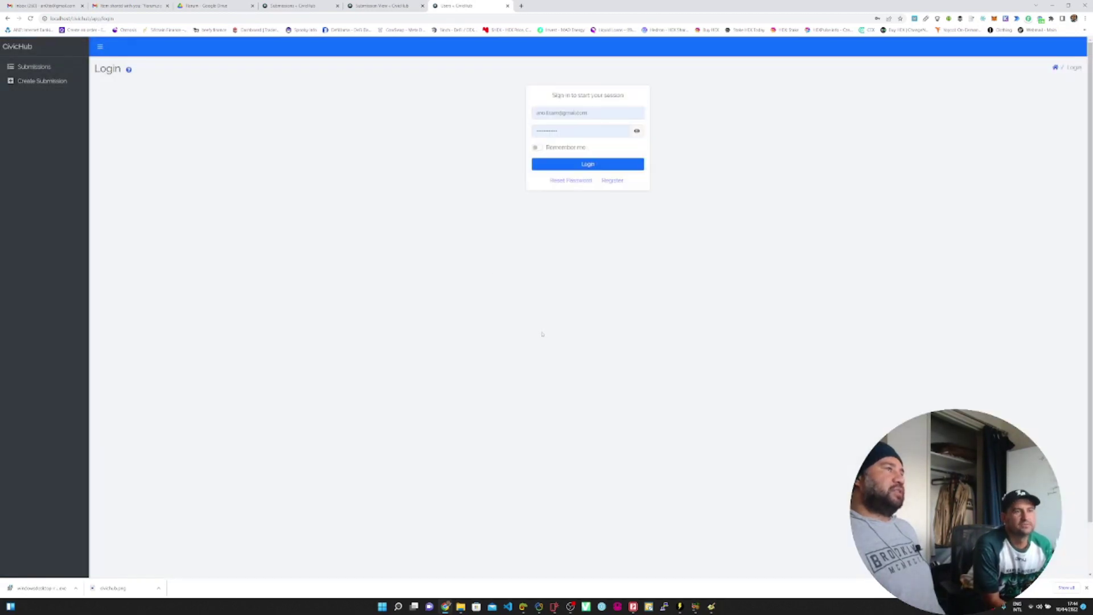
# Sign in and title the new submission 'Deforestation Plan of Action'.
pyautogui.click(589, 165)
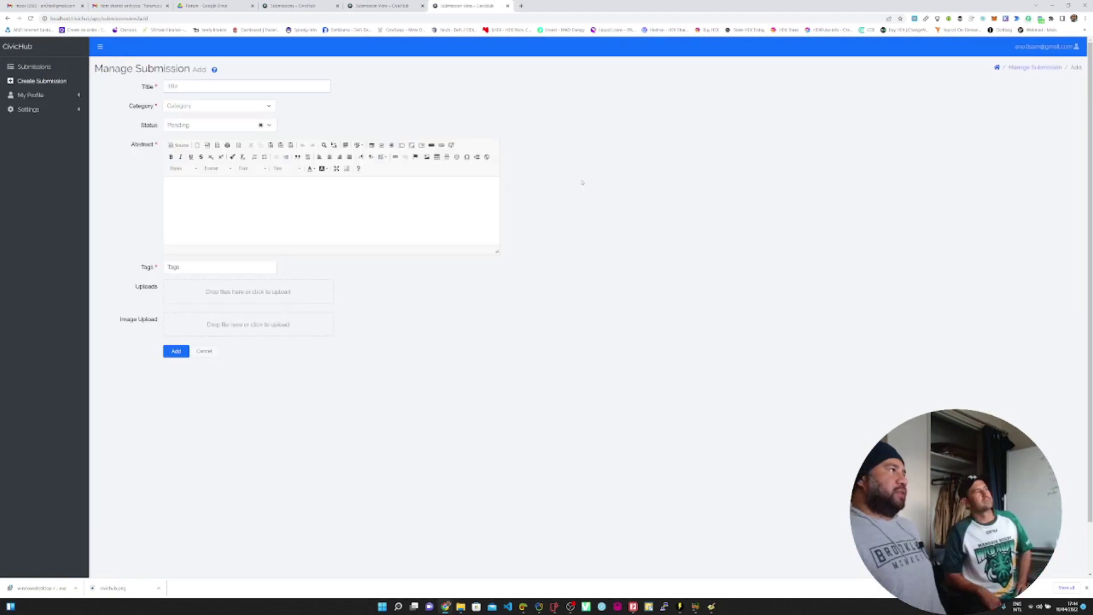
pyautogui.click(187, 85)
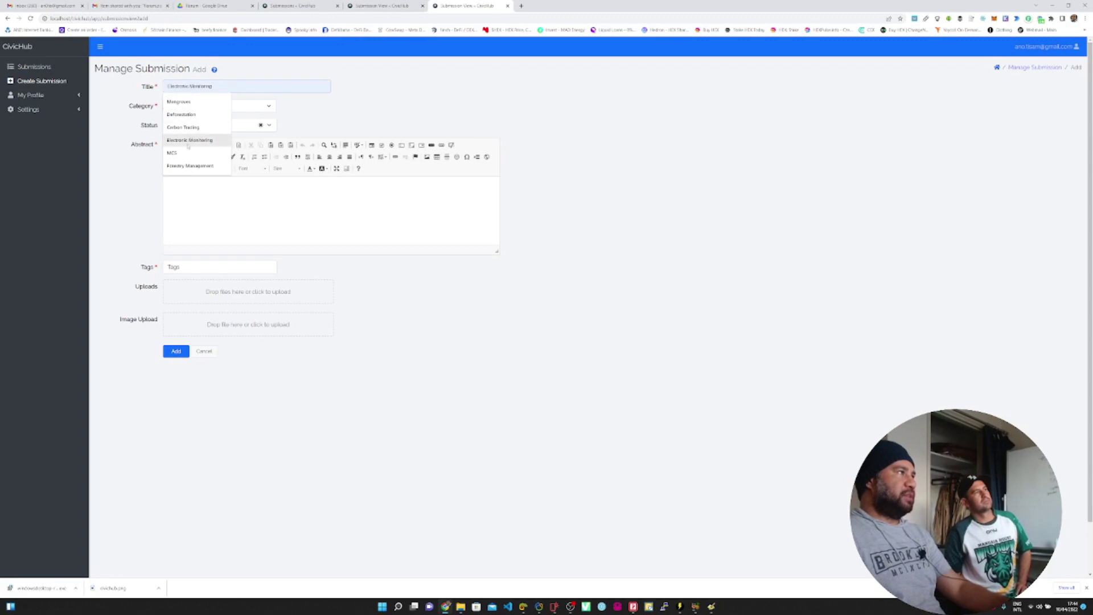
pyautogui.click(187, 116)
pyautogui.write('of Action for the Cook Islands')
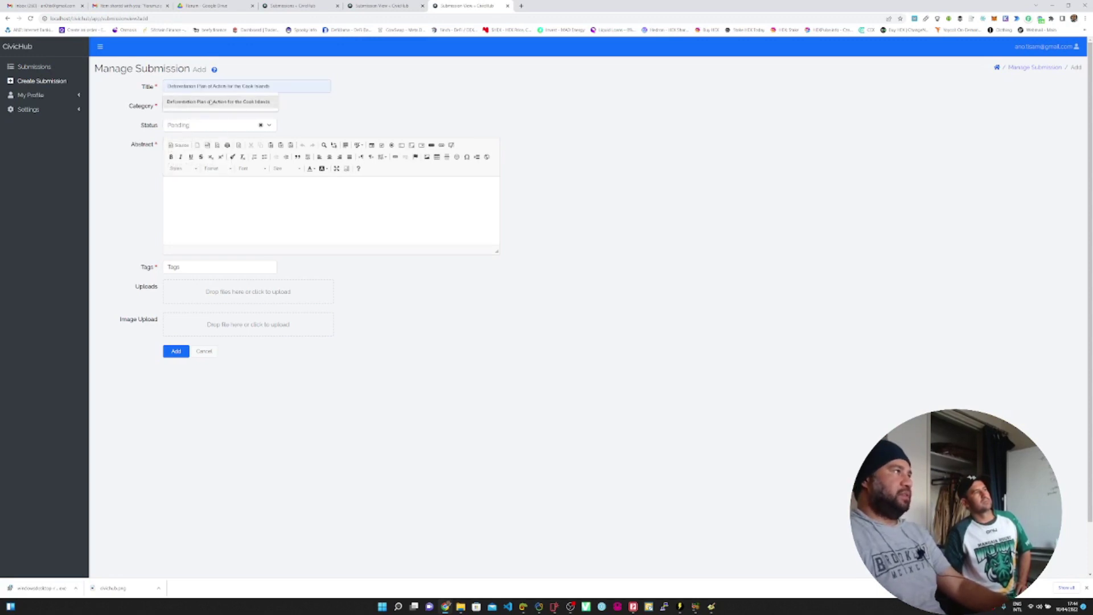
pyautogui.click(216, 103)
# Fill in more form text and add the Life on Land and Sustainable Cities and Communities tags.
pyautogui.click(211, 108)
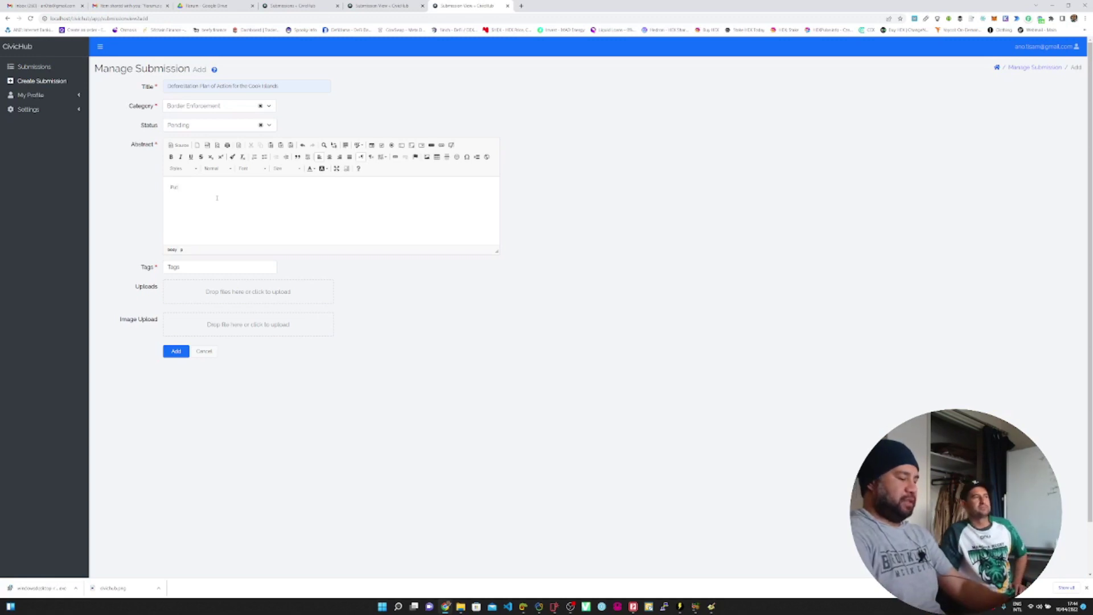
pyautogui.write('ed ad')
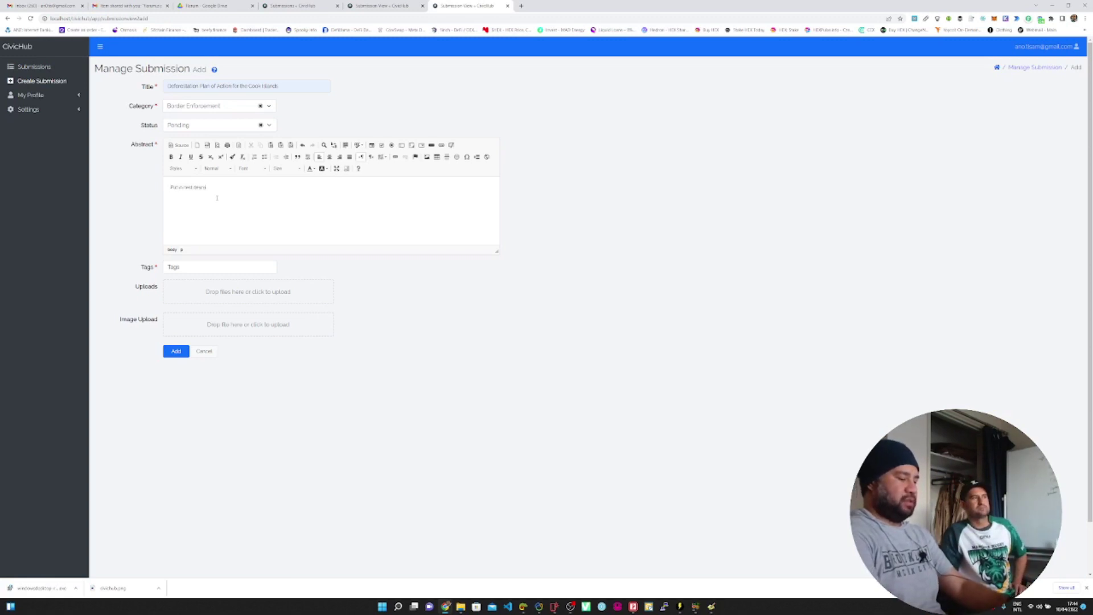
pyautogui.write('ption of the Submission')
pyautogui.click(174, 265)
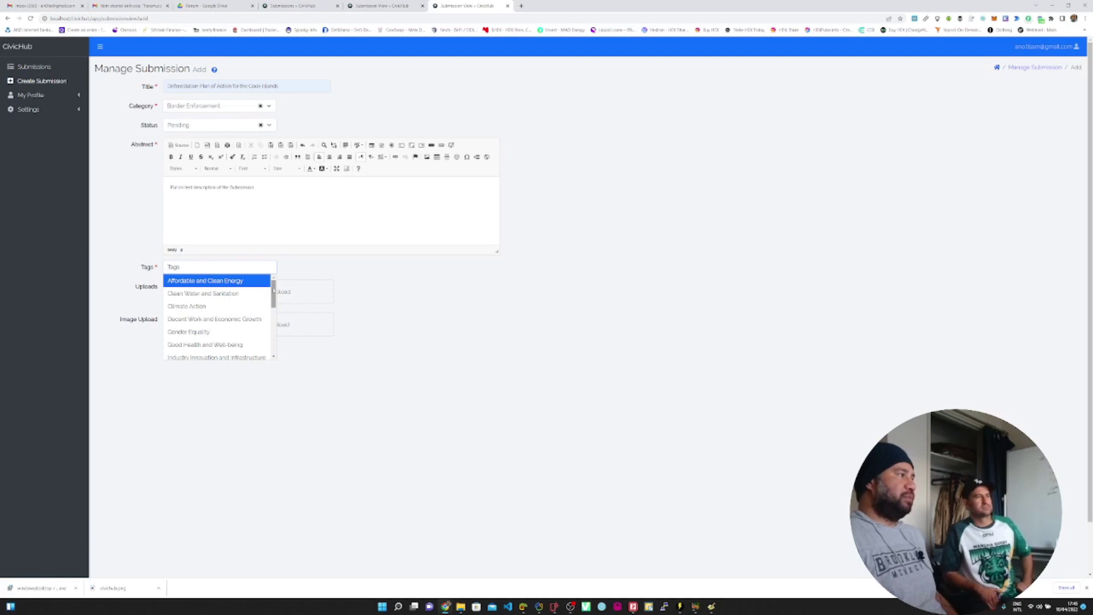
pyautogui.write('land')
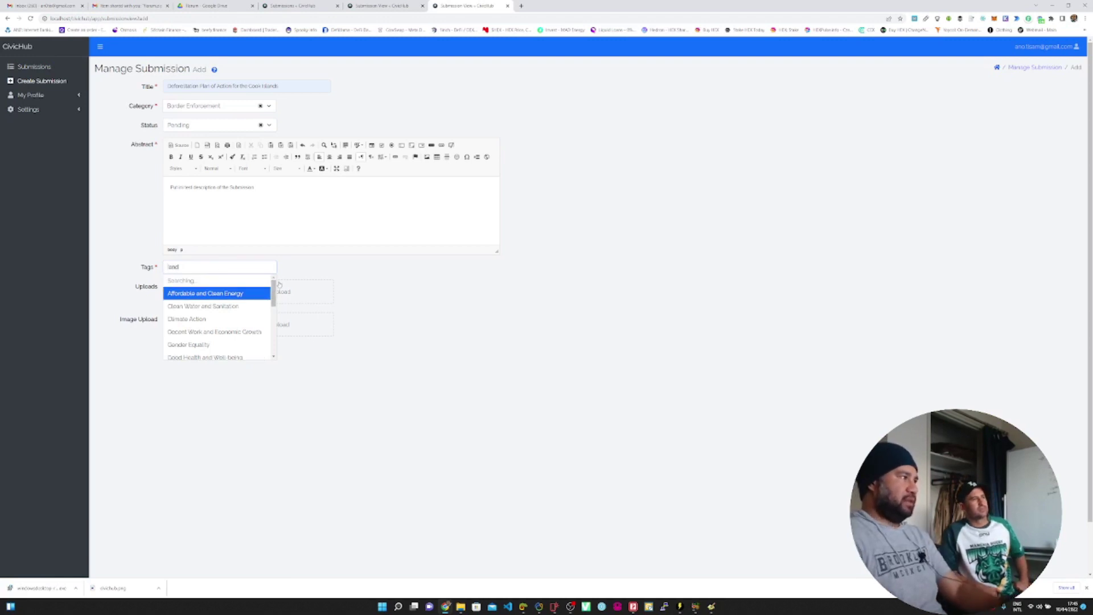
pyautogui.click(237, 281)
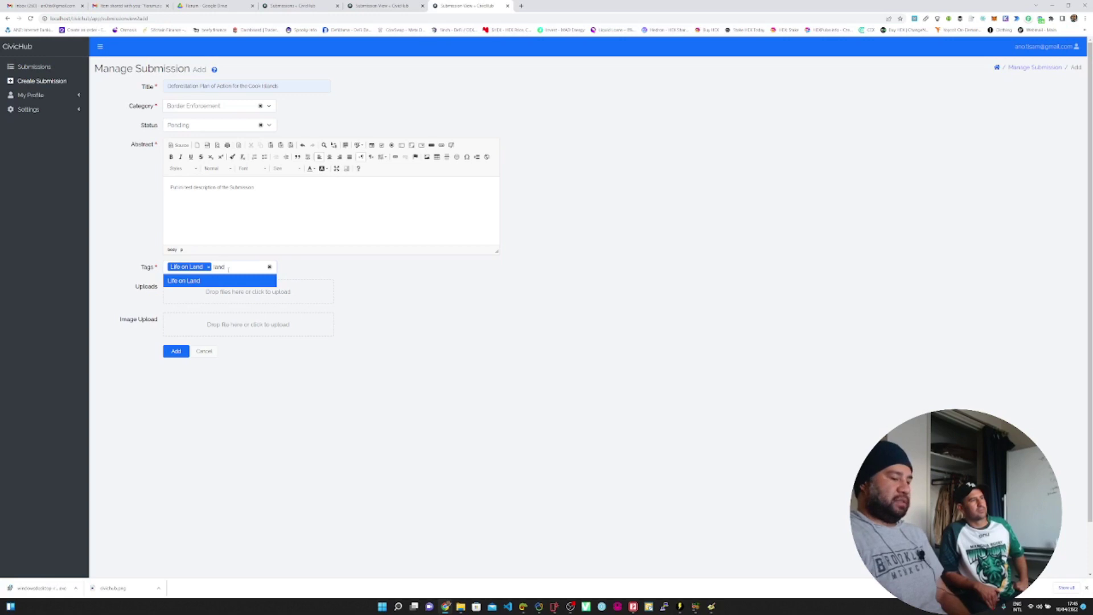
pyautogui.press('BackSpace')
pyautogui.press('BackSpace')
pyautogui.press('BackSpace')
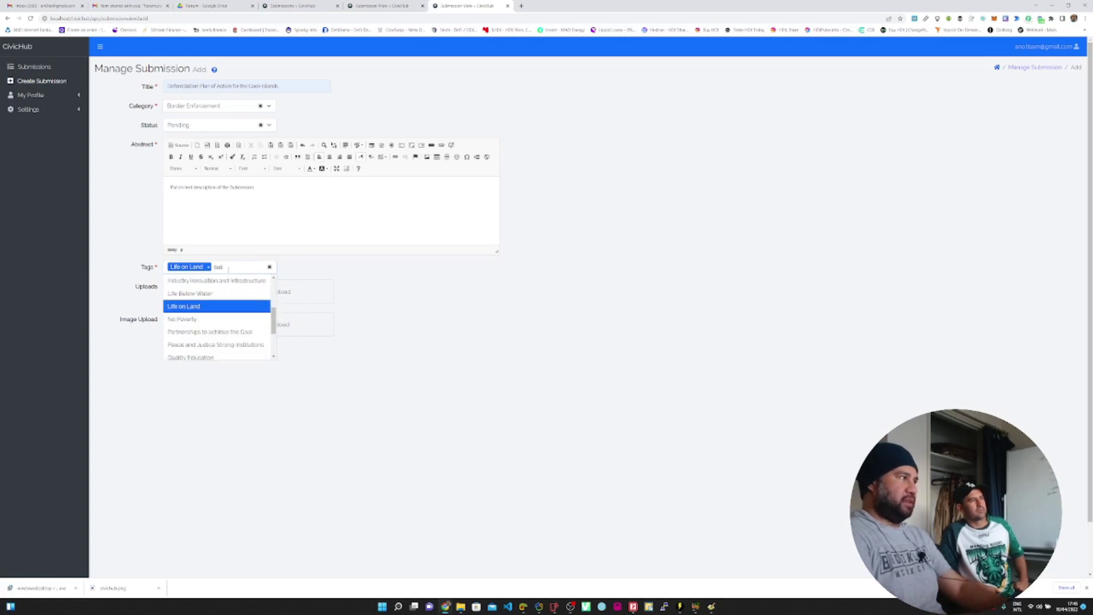
pyautogui.click(209, 281)
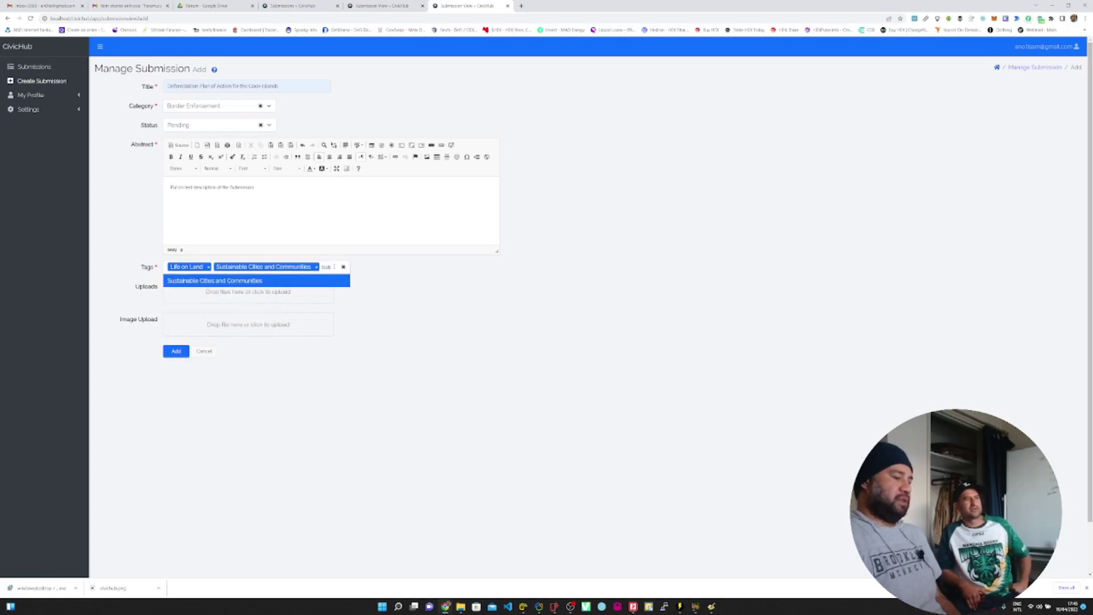
pyautogui.press('BackSpace')
pyautogui.press('BackSpace')
pyautogui.press('BackSpace')
pyautogui.press('Escape')
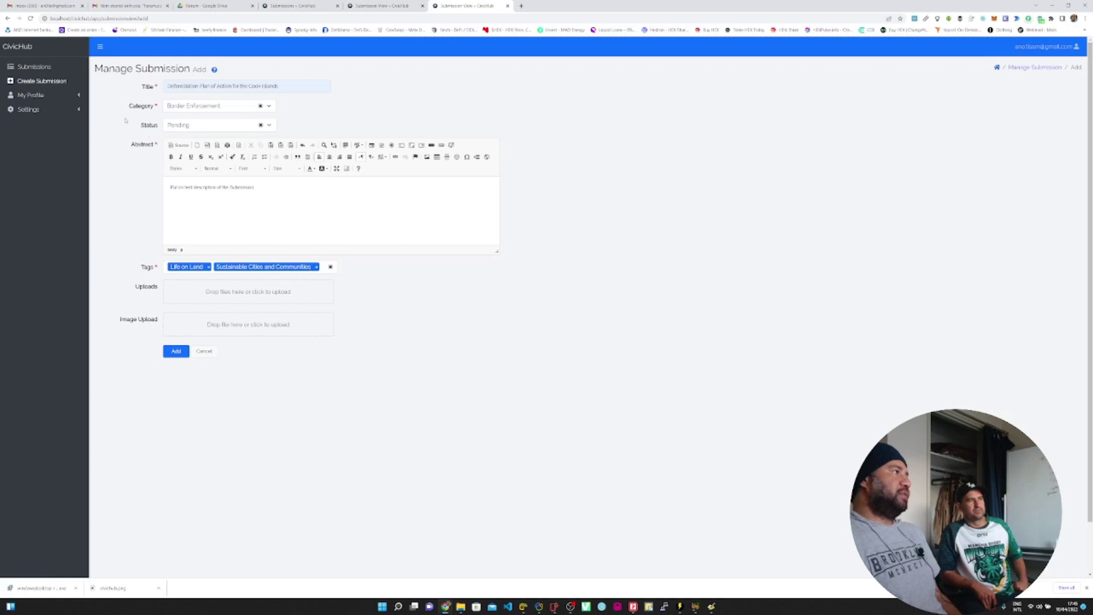
# Set the submission's category to Forestry and its status to Pending.
pyautogui.click(235, 106)
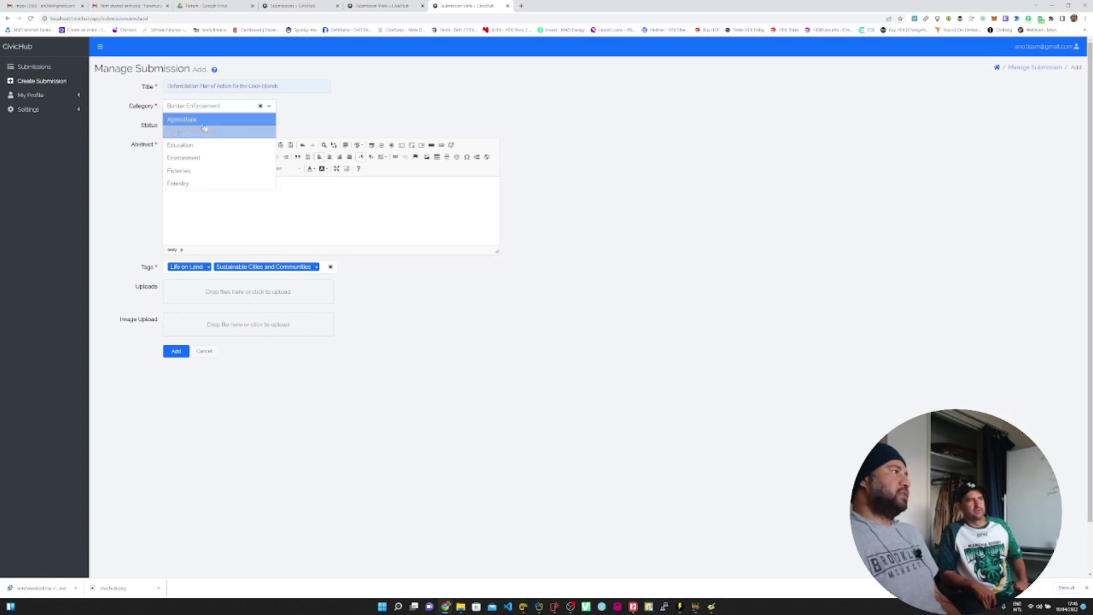
pyautogui.click(178, 183)
pyautogui.click(216, 125)
pyautogui.click(177, 137)
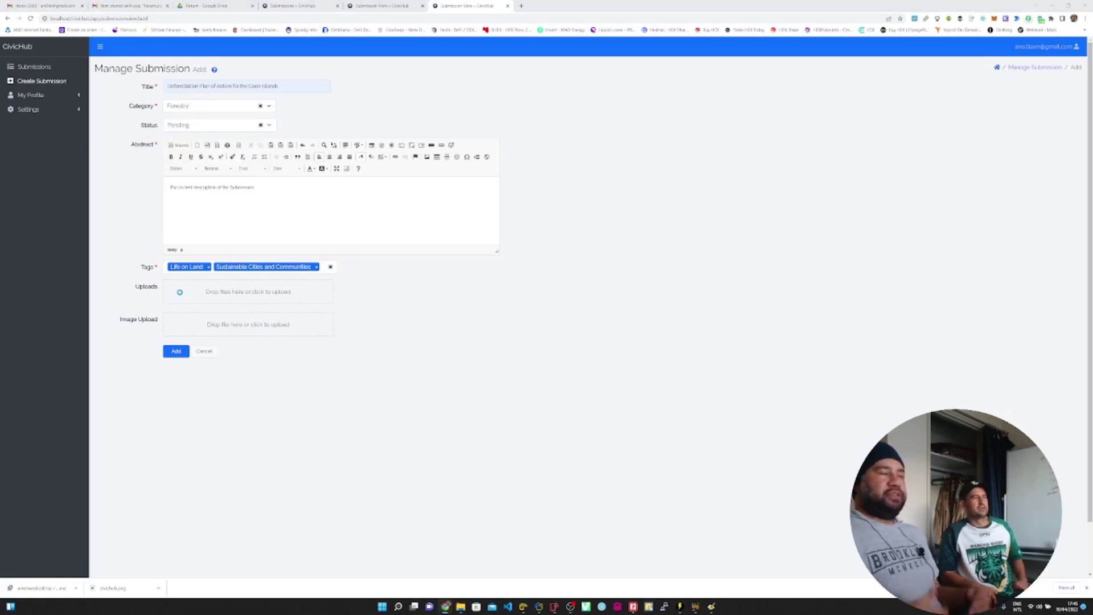
# Attach the Diversify Cook Islands Economy PDF to the submission's uploads.
pyautogui.scroll(-5, 137, 186)
pyautogui.scroll(5, 137, 186)
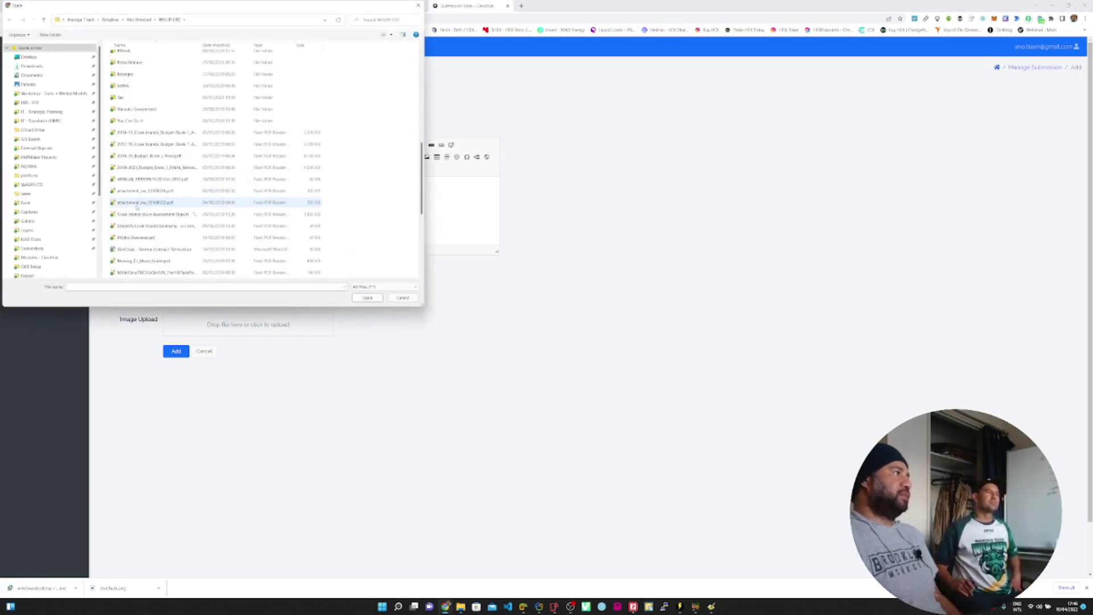
pyautogui.doubleClick(137, 226)
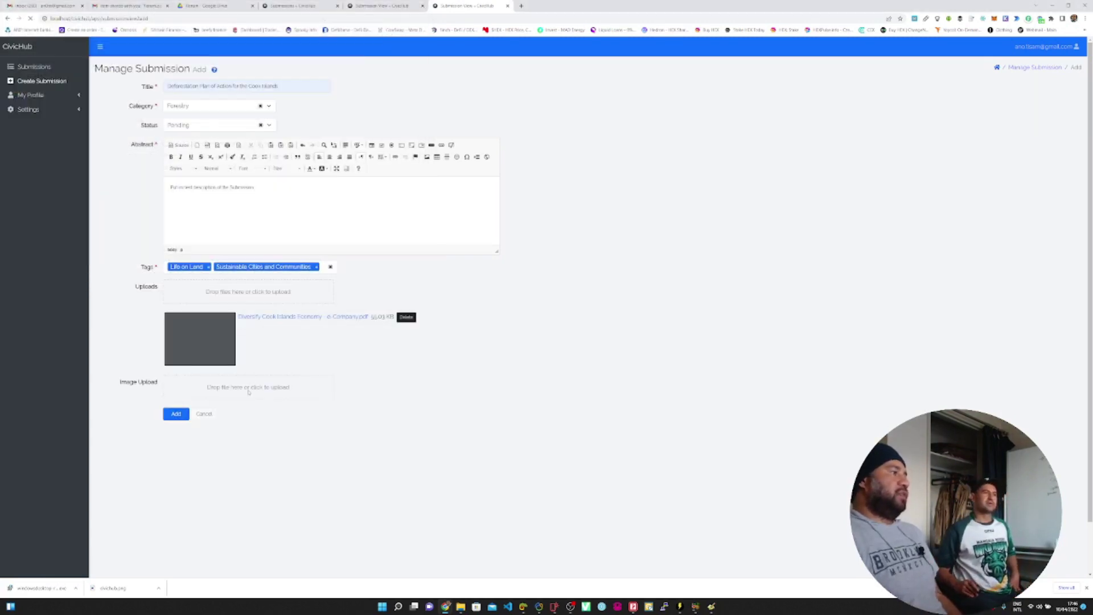
# Open the image upload pickers and cancel both without adding a file.
pyautogui.click(248, 392)
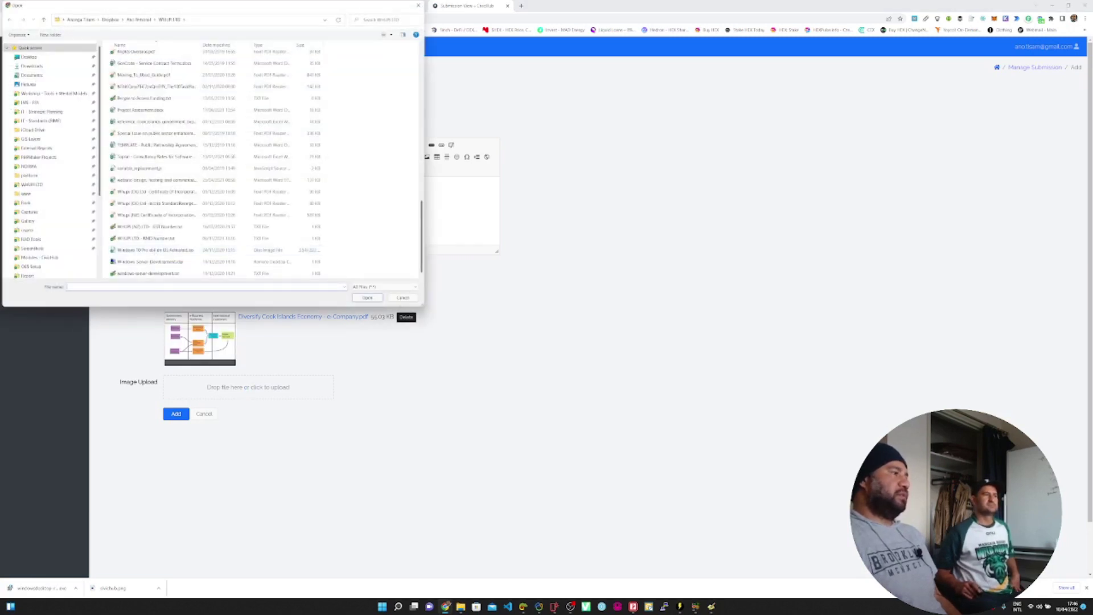
pyautogui.click(403, 297)
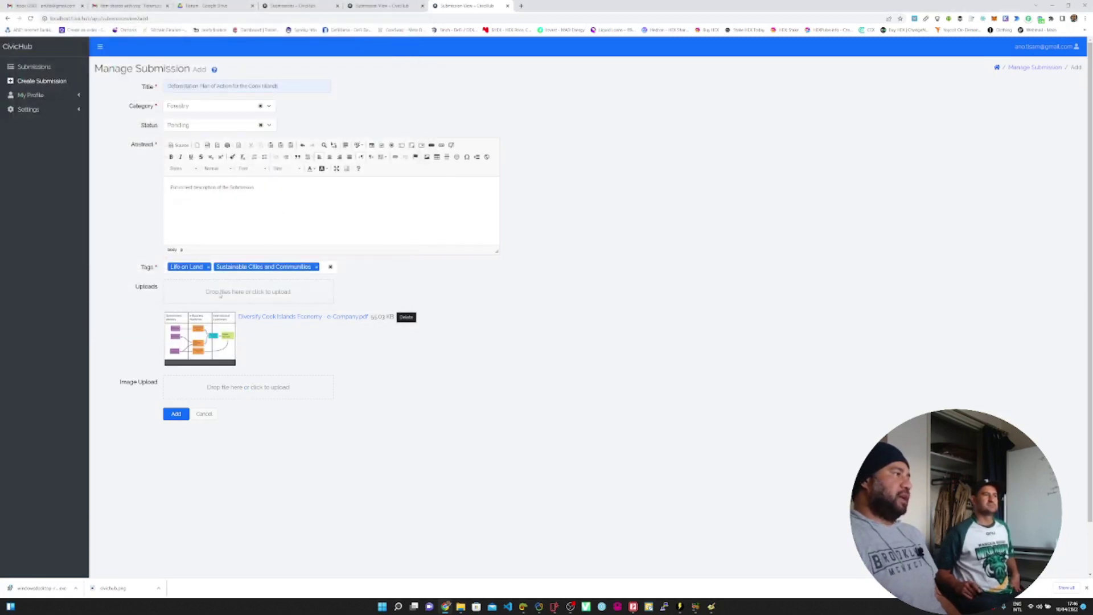
pyautogui.click(282, 294)
pyautogui.scroll(-5, 216, 170)
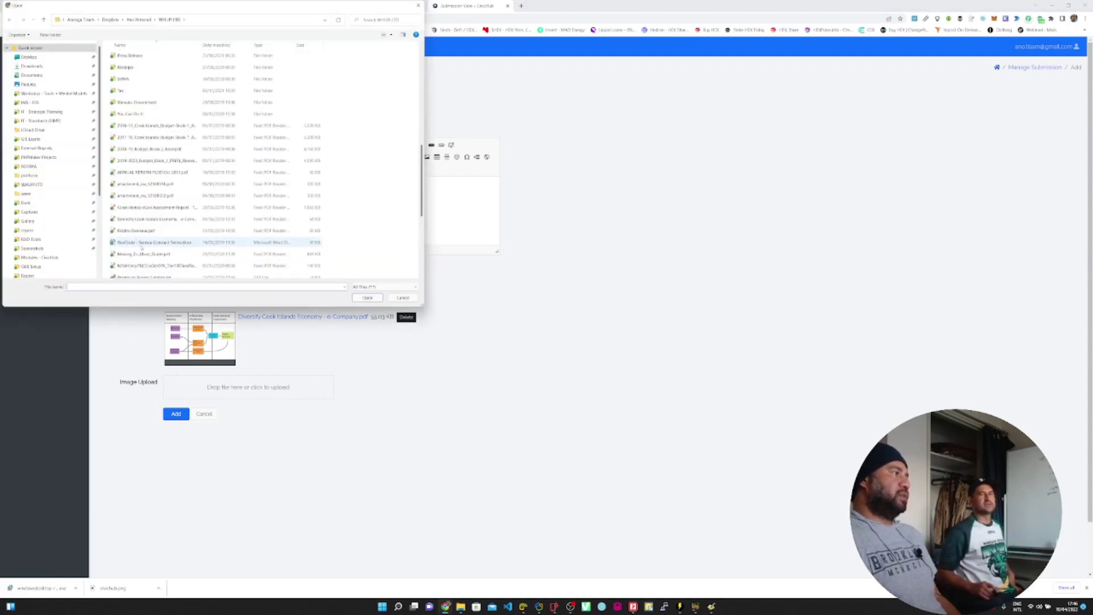
pyautogui.press('Escape')
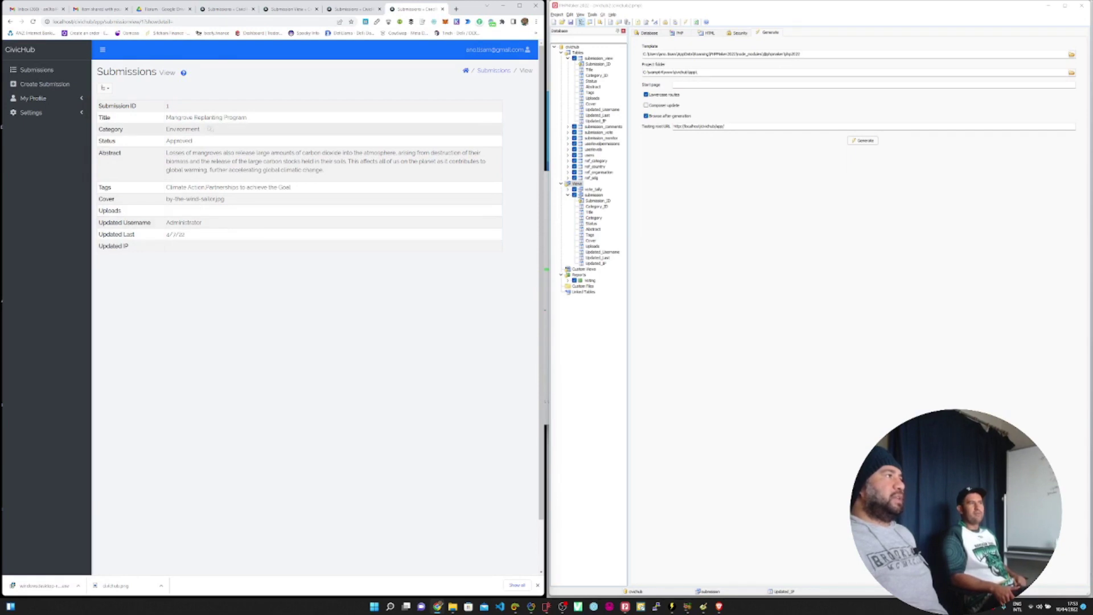
# Attach the annual return PDF to Implement Carbon Trading Scheme and save it.
pyautogui.click(79, 99)
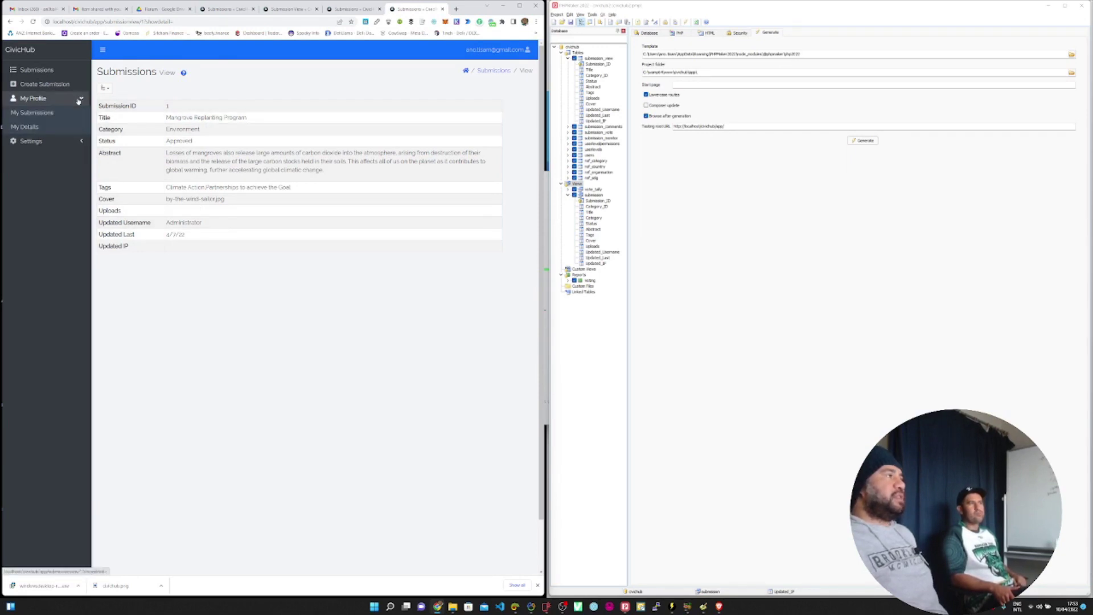
pyautogui.click(31, 113)
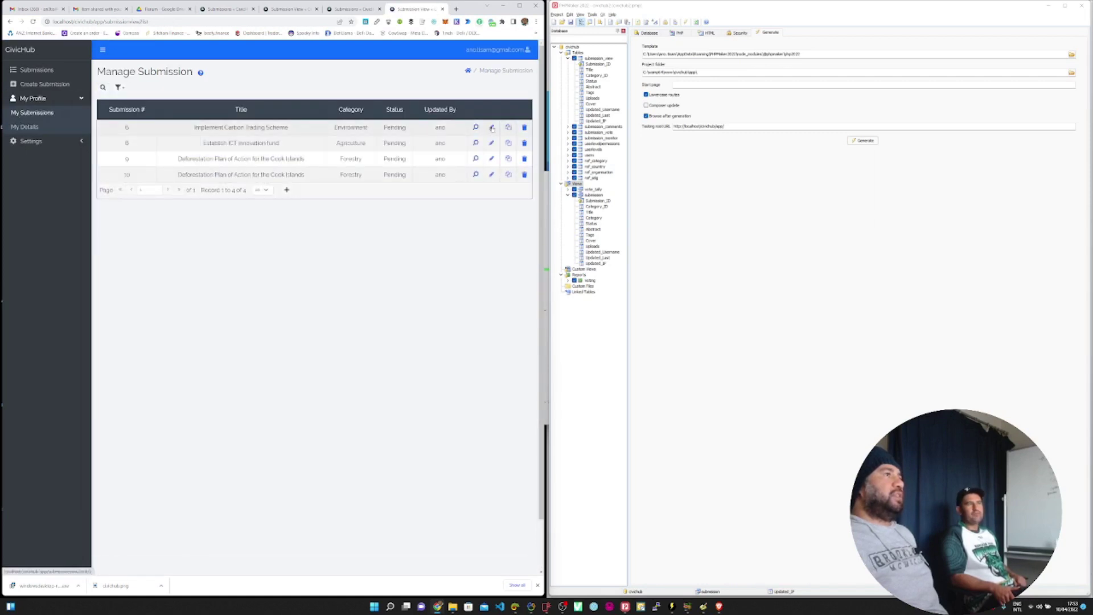
pyautogui.click(492, 129)
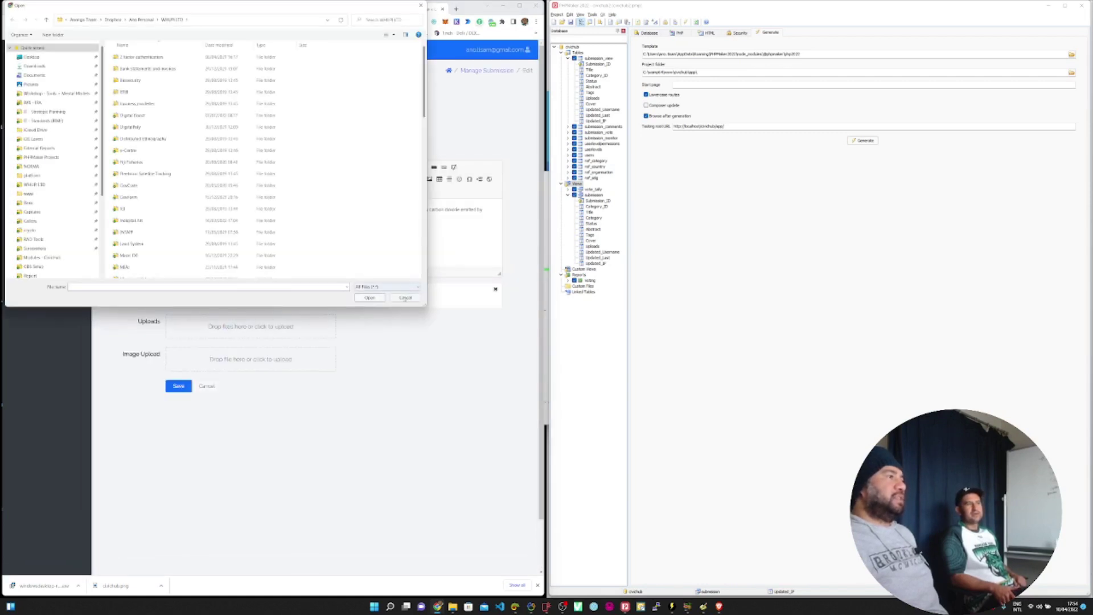
pyautogui.scroll(-5, 256, 227)
pyautogui.doubleClick(171, 265)
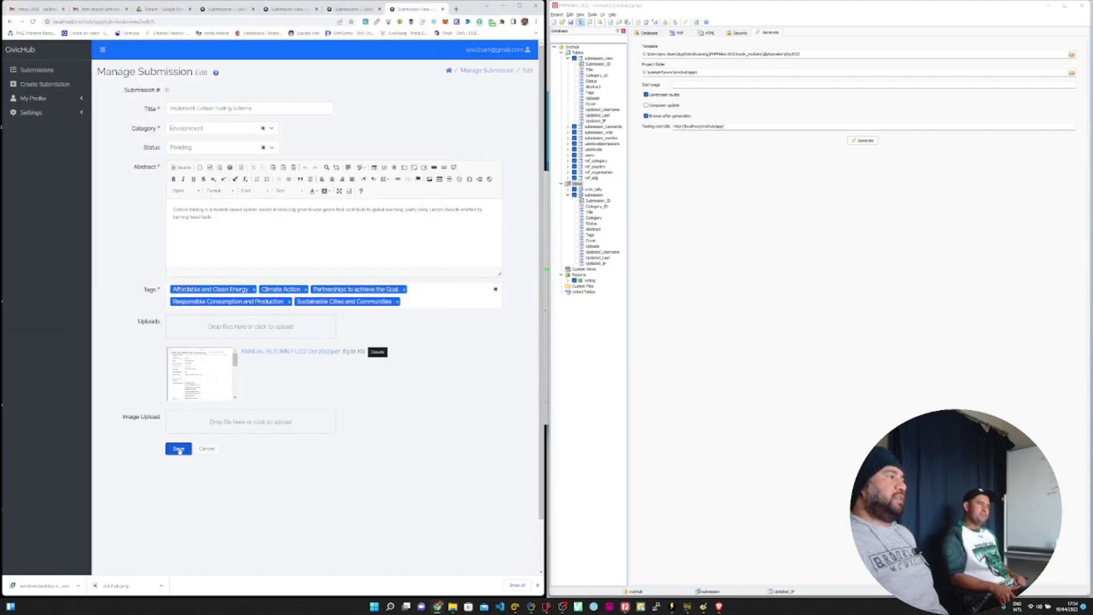
pyautogui.click(179, 449)
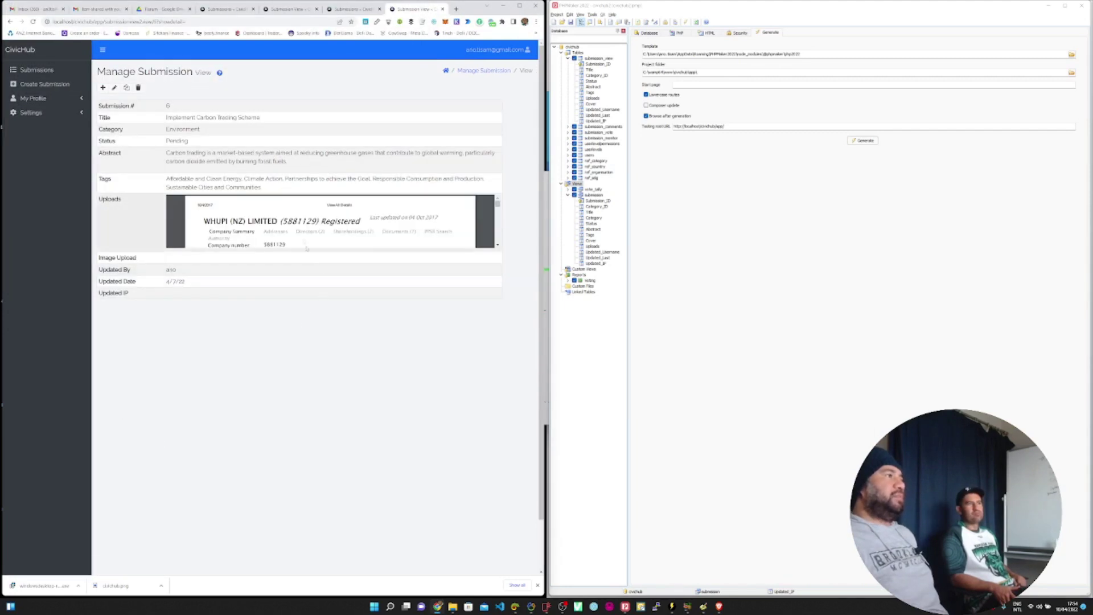
# Reload My Submissions and open My Details.
pyautogui.scroll(-3, 494, 225)
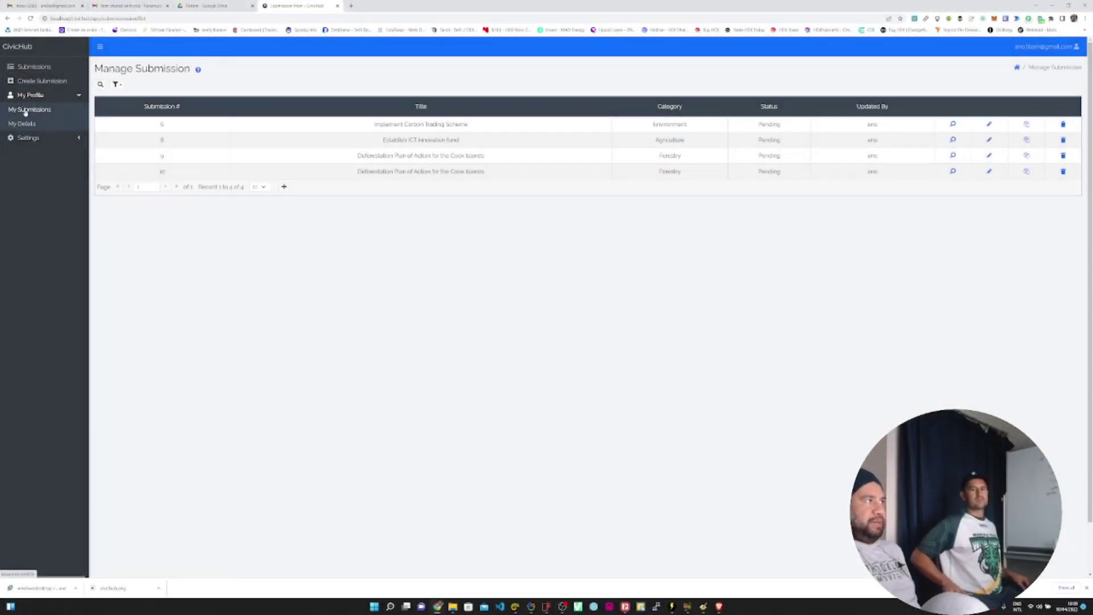
pyautogui.click(49, 116)
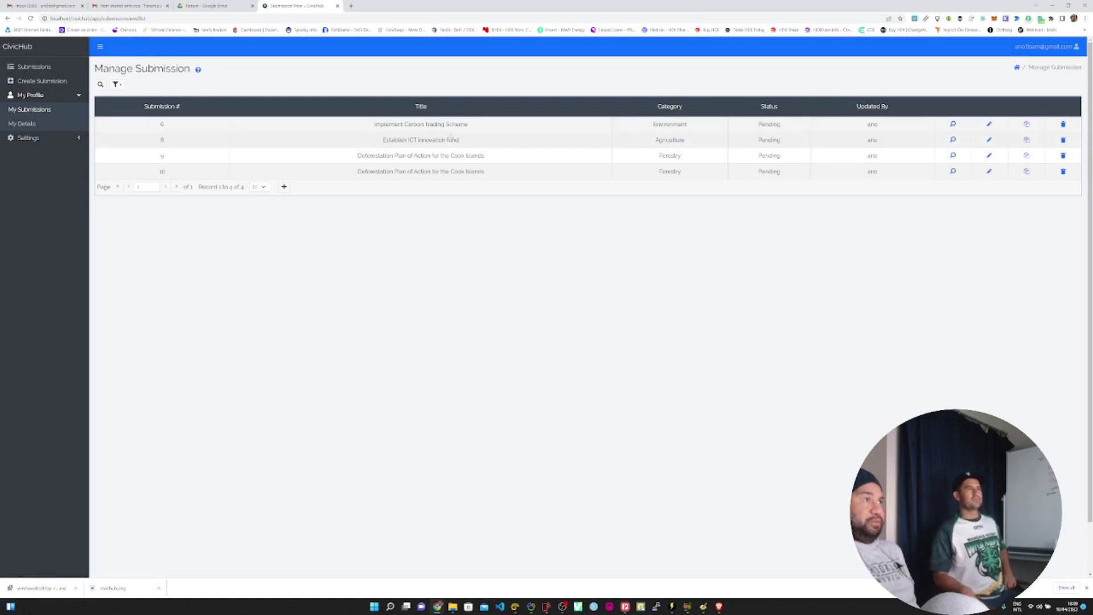
pyautogui.click(26, 123)
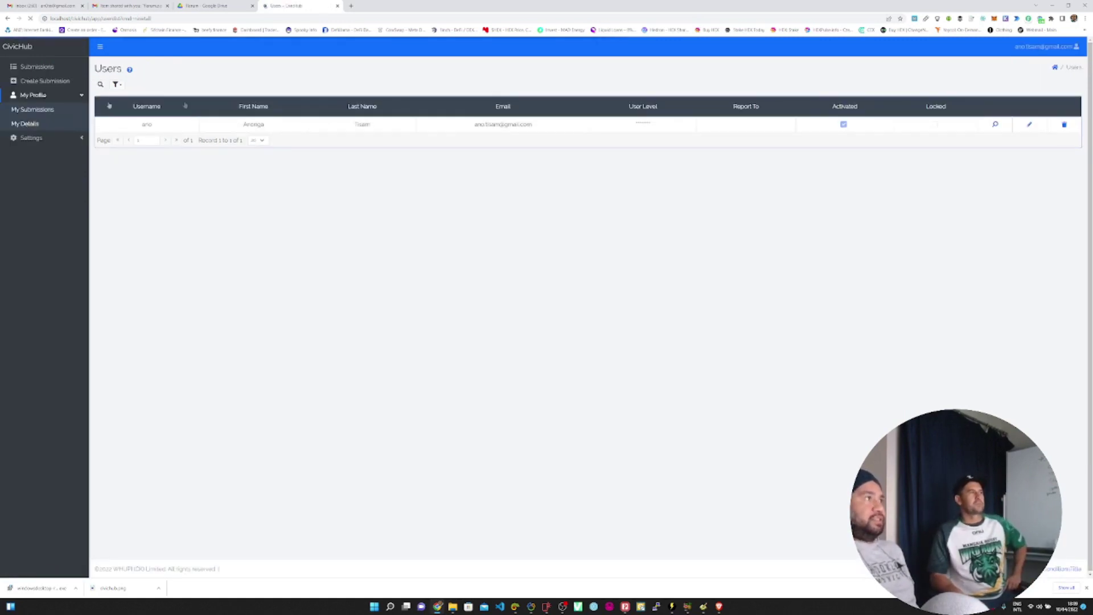
# Open and cancel the user edit form, returning to My Submissions.
pyautogui.click(1029, 124)
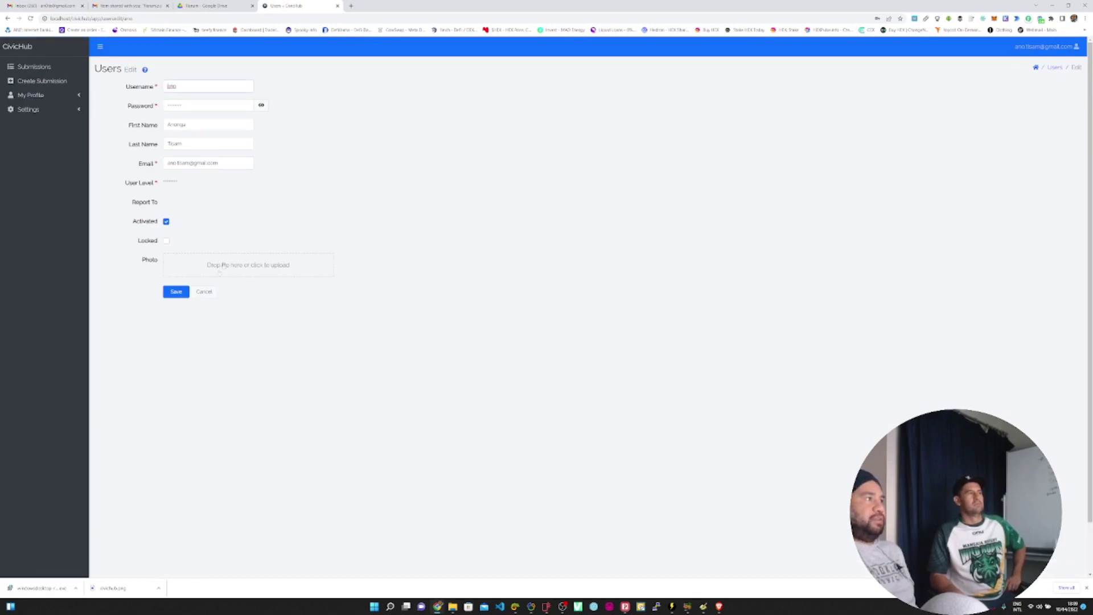
pyautogui.click(205, 293)
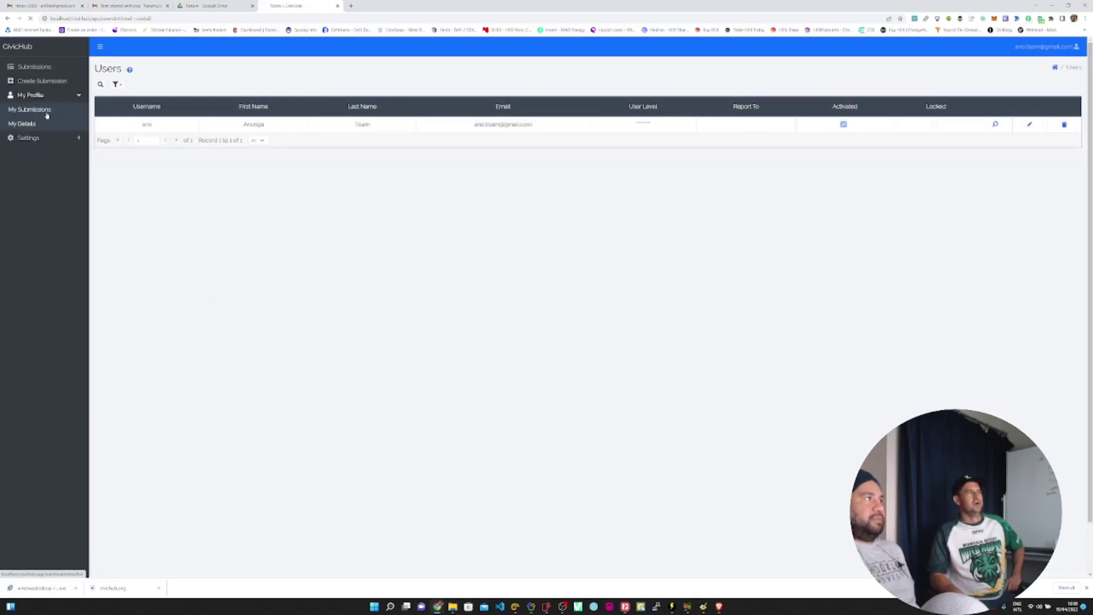
pyautogui.click(47, 109)
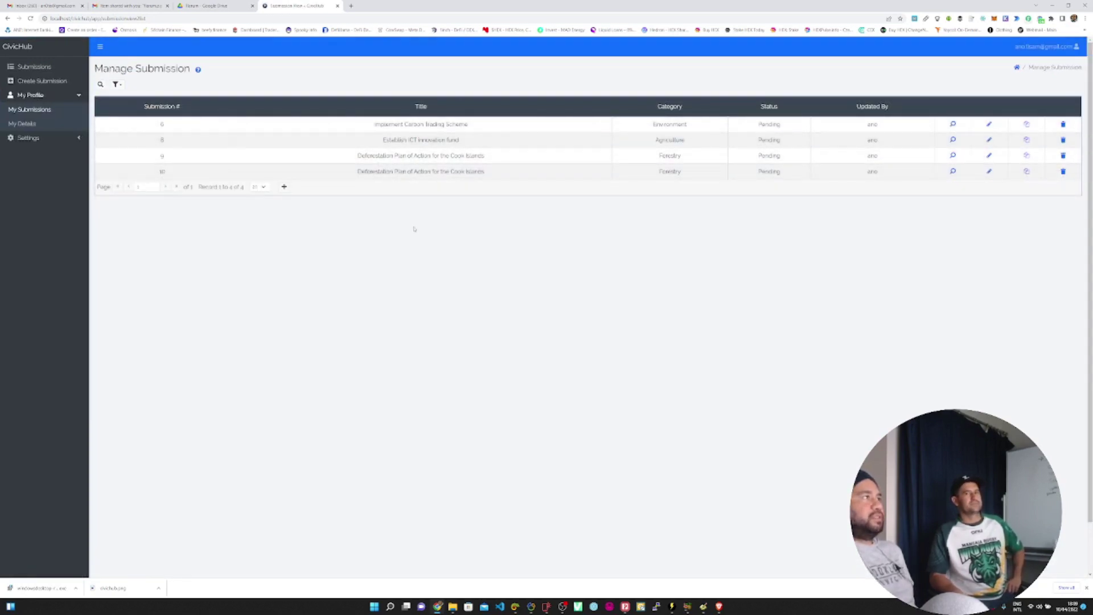
# Delete duplicate submission 10 and show the full Submissions list.
pyautogui.click(1063, 172)
pyautogui.click(107, 124)
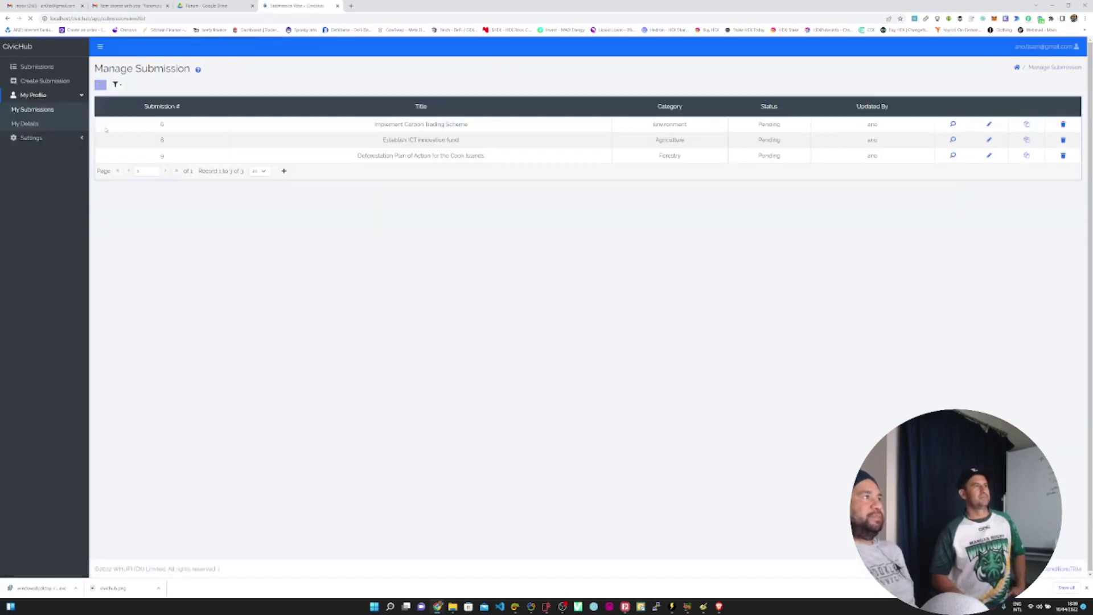
pyautogui.click(35, 67)
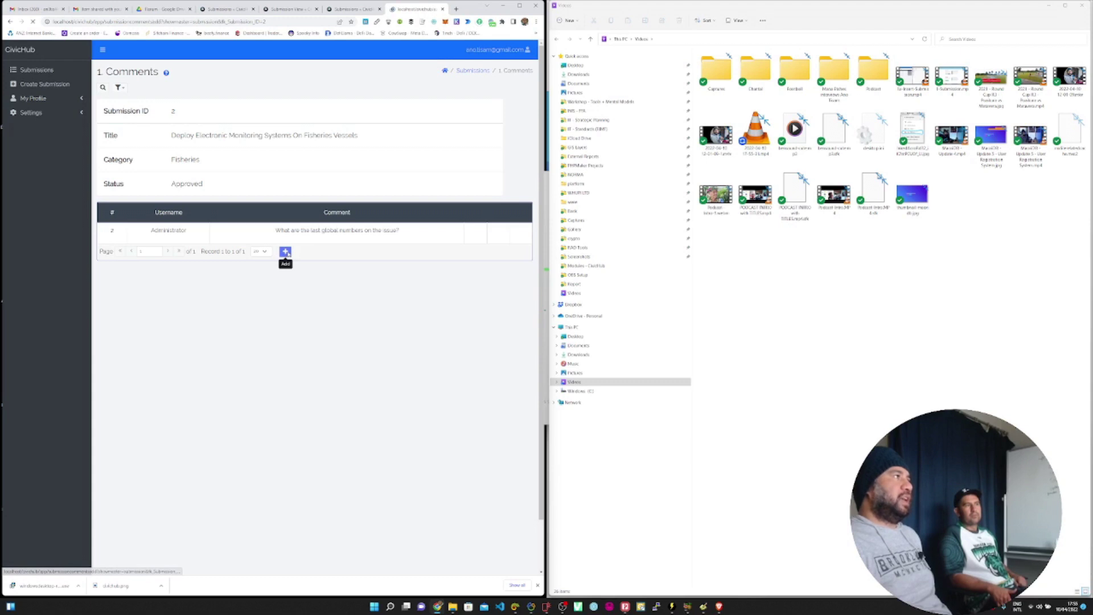
# Post the comment 'I loved this submission' on submission 2.
pyautogui.click(284, 252)
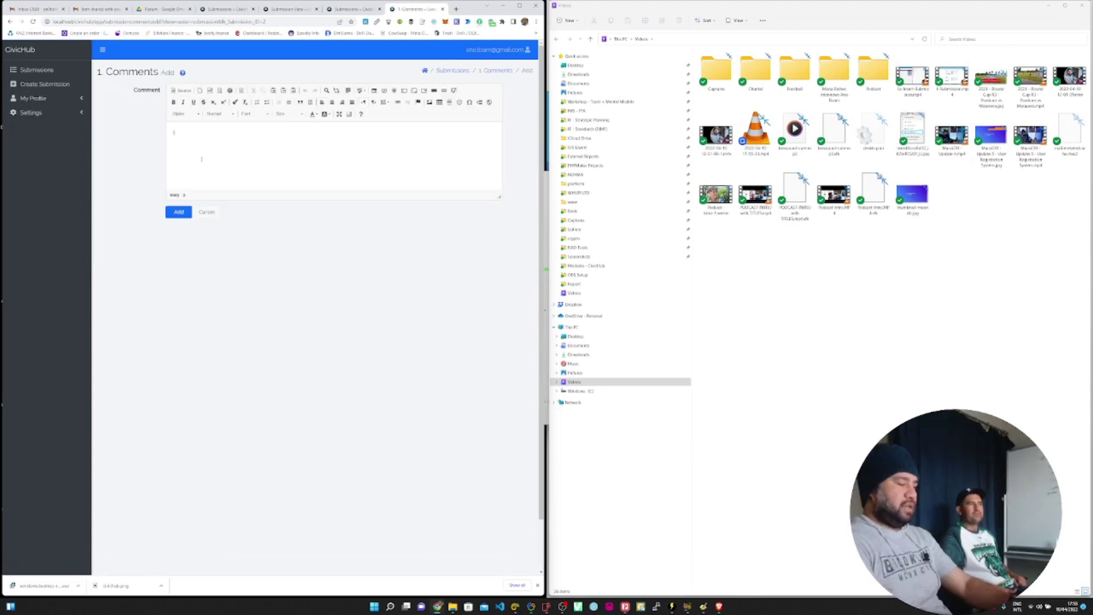
pyautogui.write('I loved')
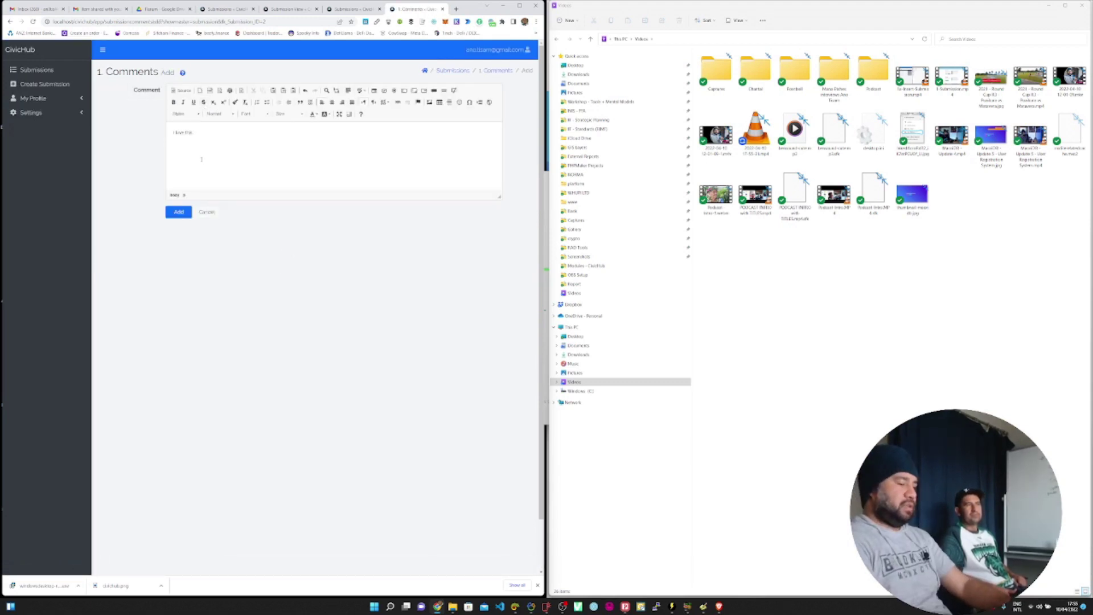
pyautogui.write(' this submission')
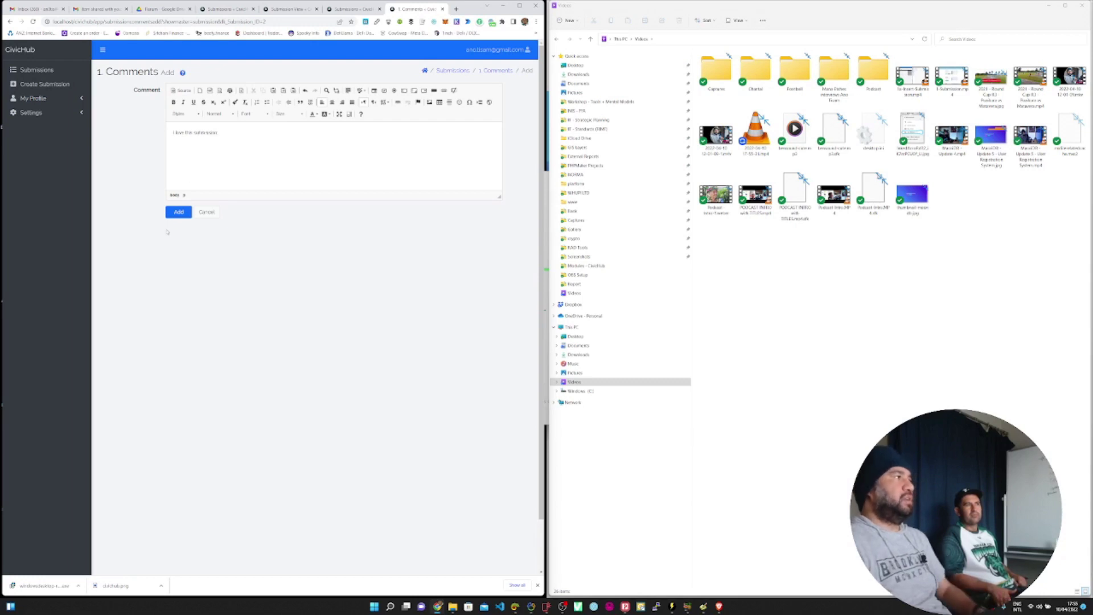
pyautogui.click(179, 212)
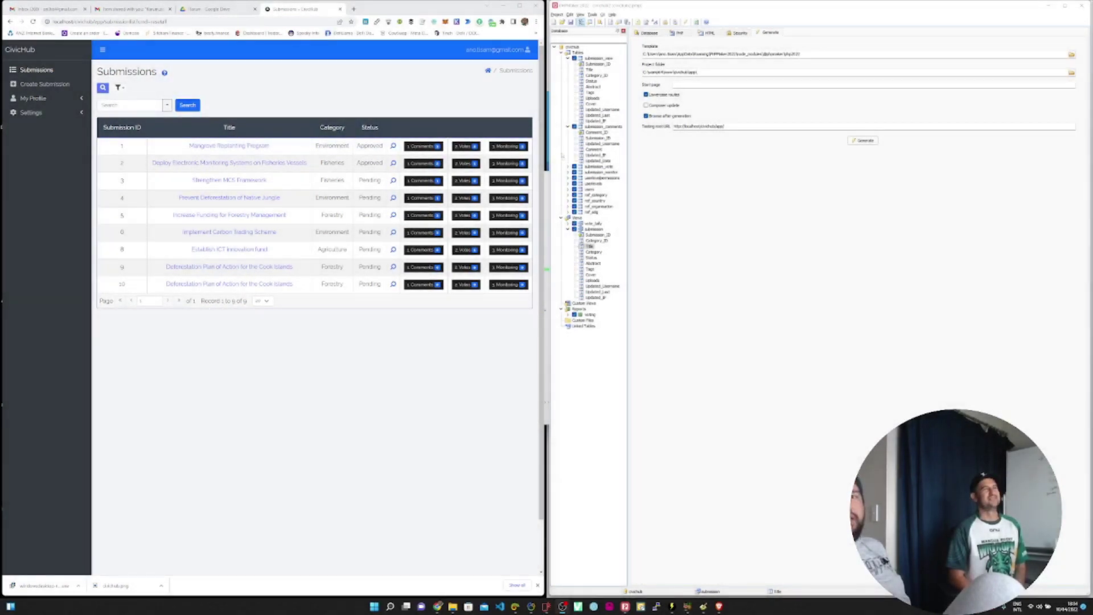
# Maximize the browser and view the Mangrove Replanting Program's individual For votes.
pyautogui.click(519, 6)
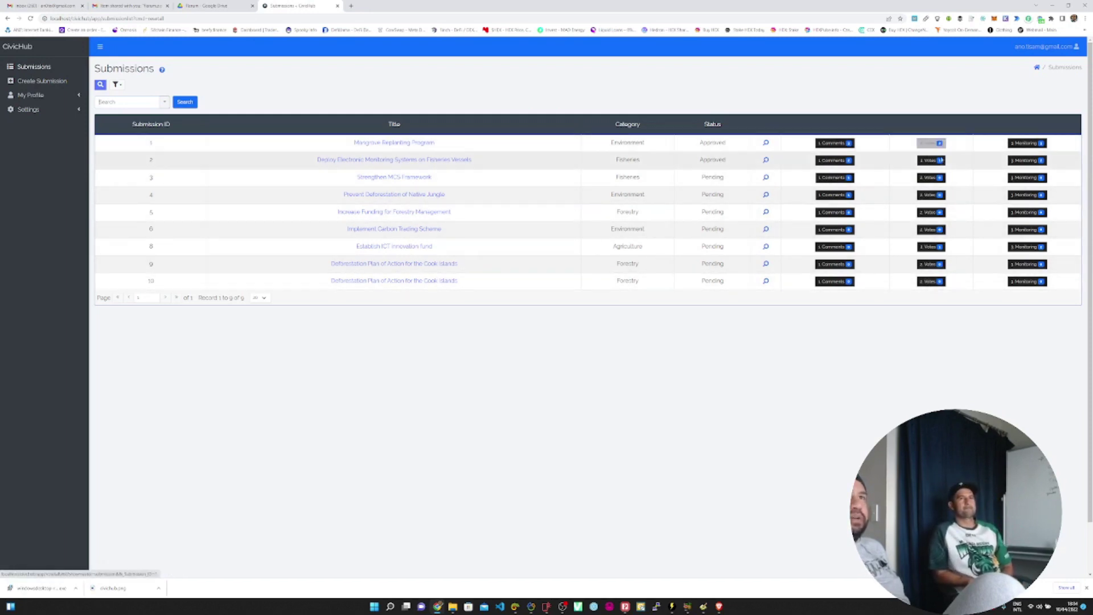
pyautogui.click(927, 144)
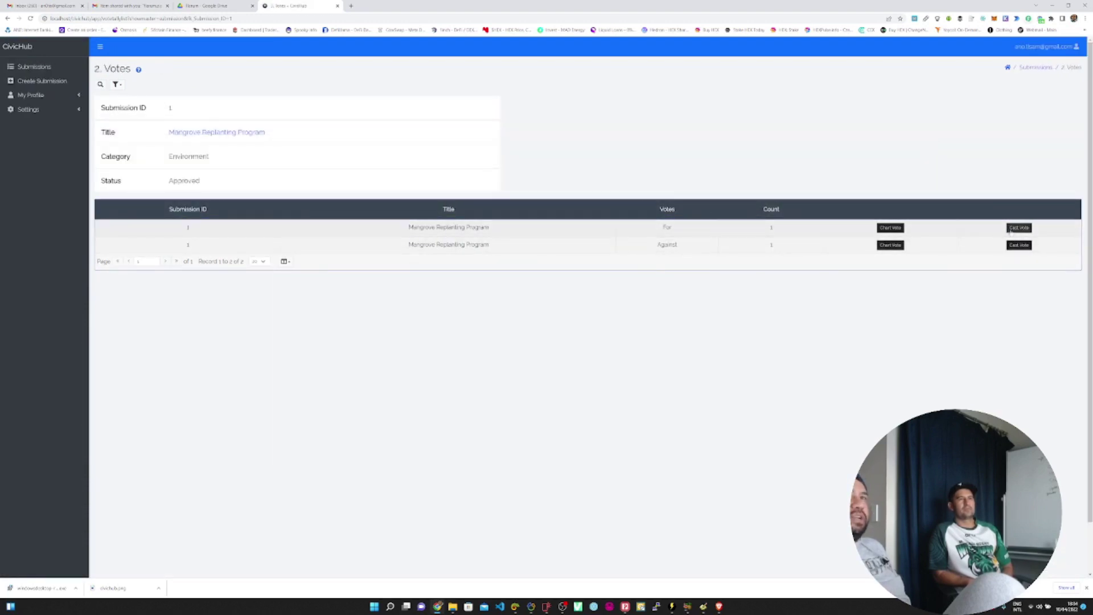
pyautogui.click(1019, 227)
# Attempt a new For vote, dismiss the duplicate error, cancel, and reopen the votes.
pyautogui.click(283, 259)
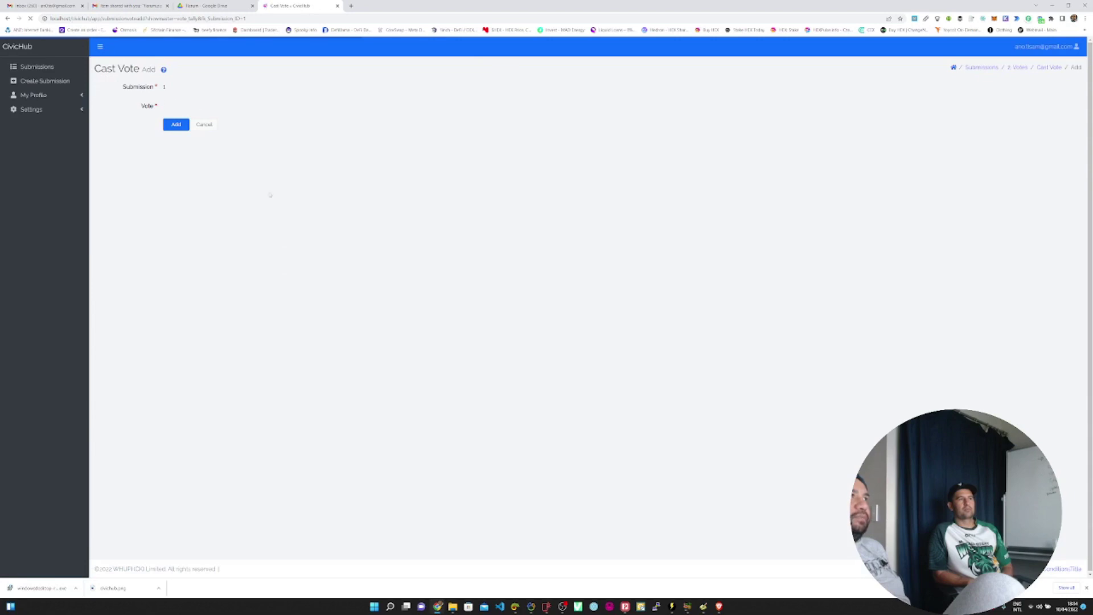
pyautogui.click(177, 125)
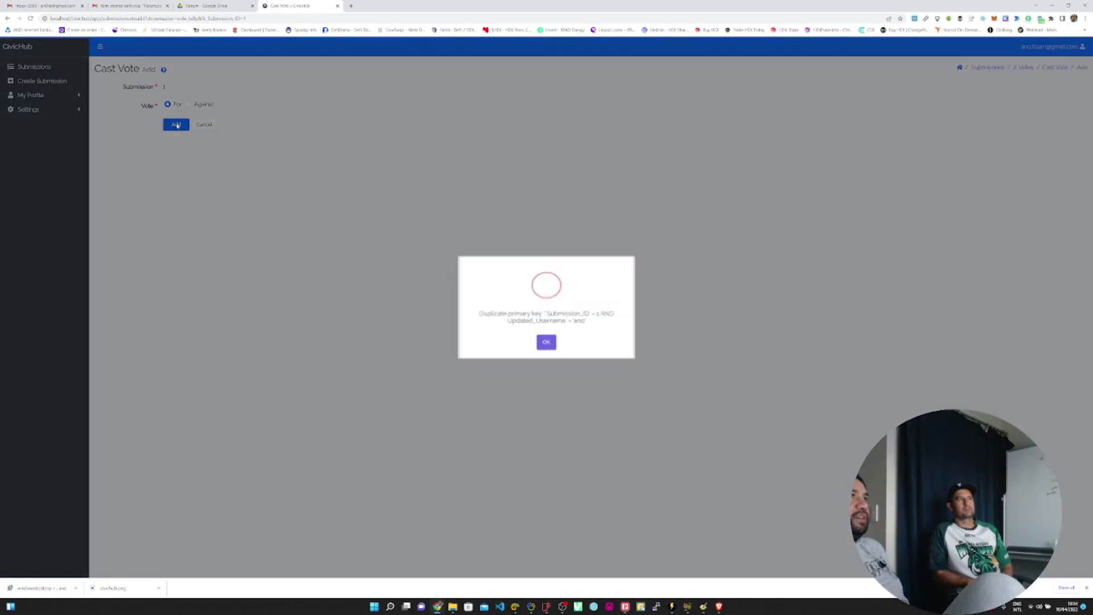
pyautogui.click(176, 125)
pyautogui.click(203, 124)
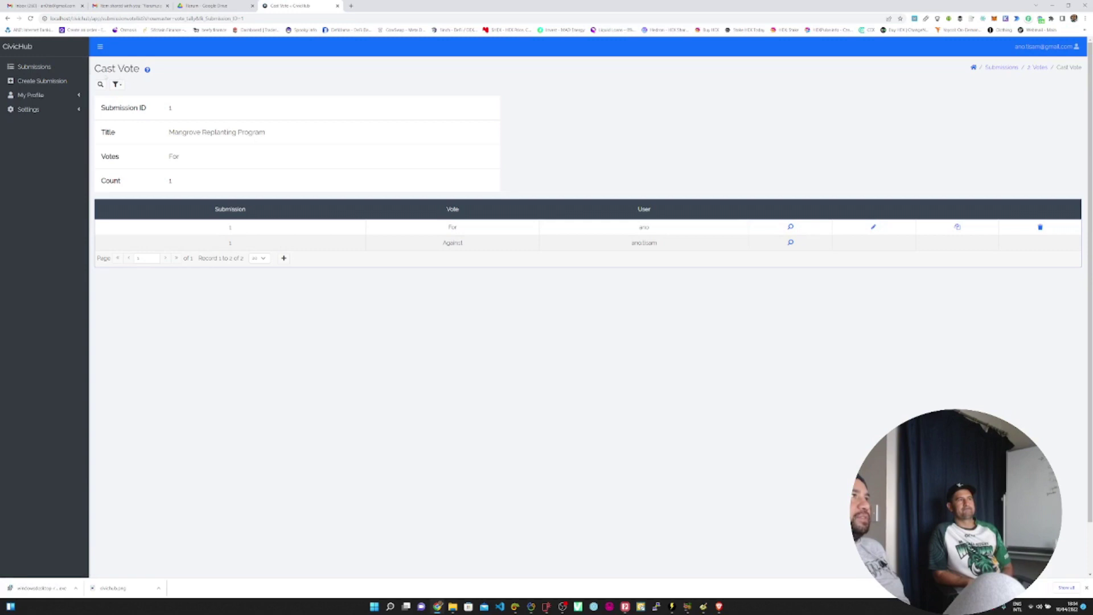
pyautogui.click(34, 67)
pyautogui.click(1019, 139)
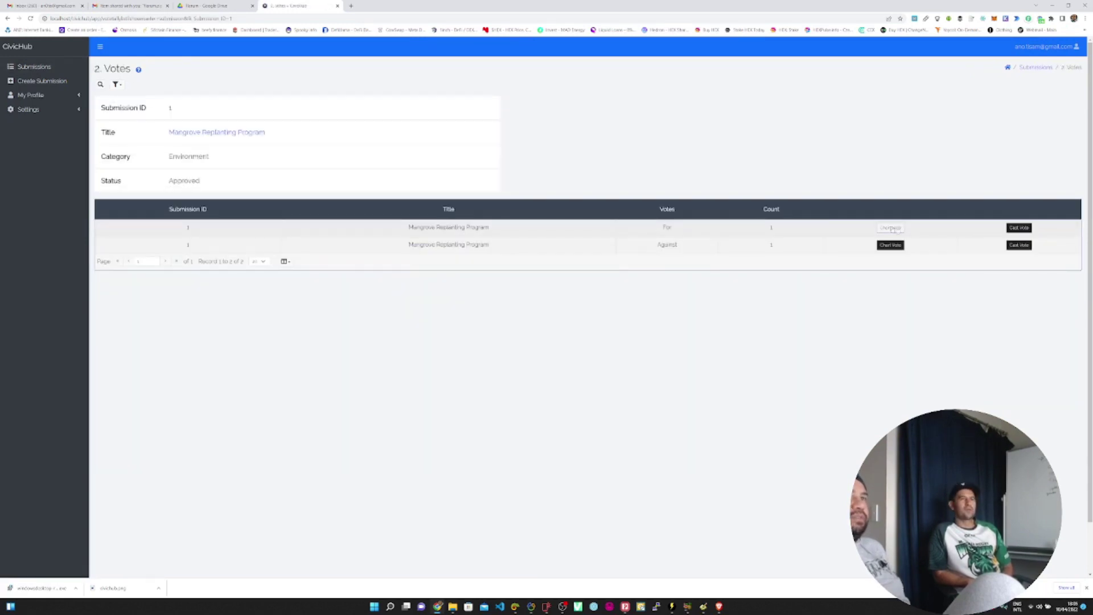
# Show the Mangrove Replanting Program's For/Against pie chart and check each slice's value.
pyautogui.click(891, 228)
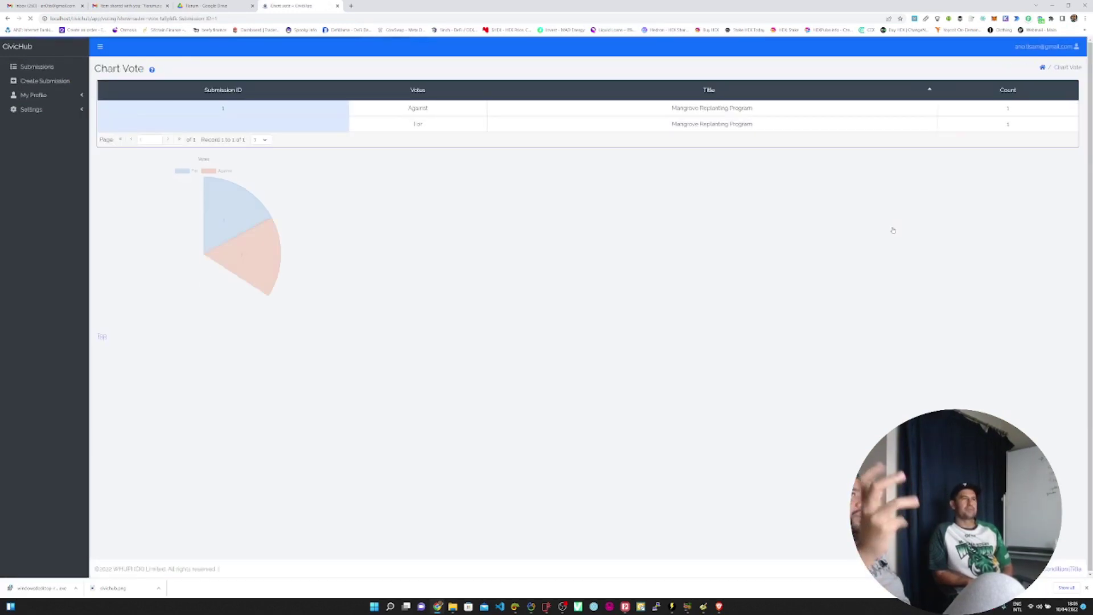
pyautogui.moveTo(243, 256)
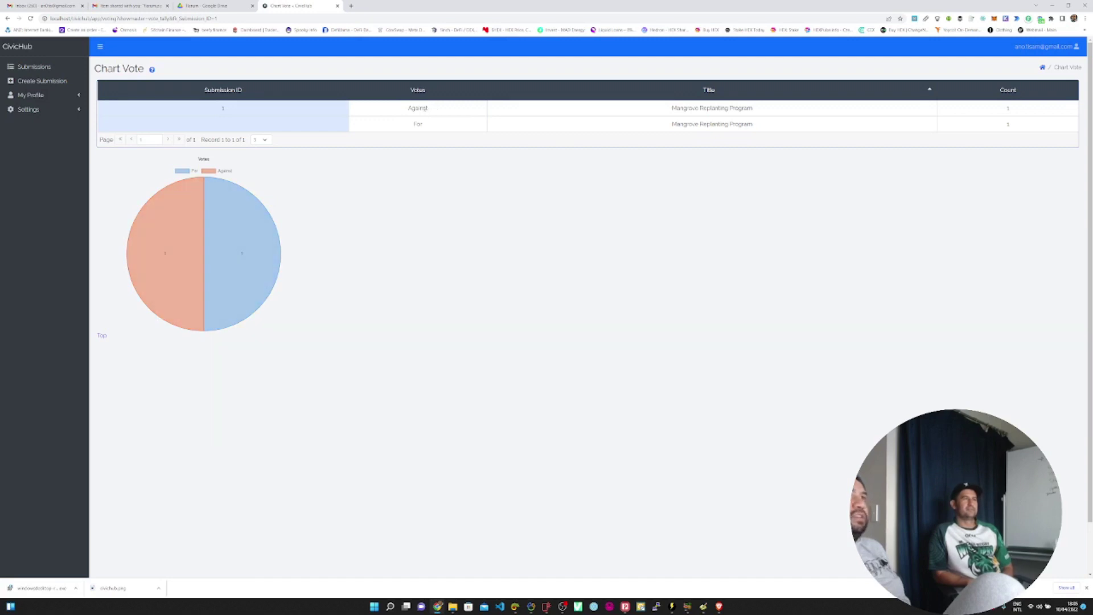
pyautogui.moveTo(170, 259)
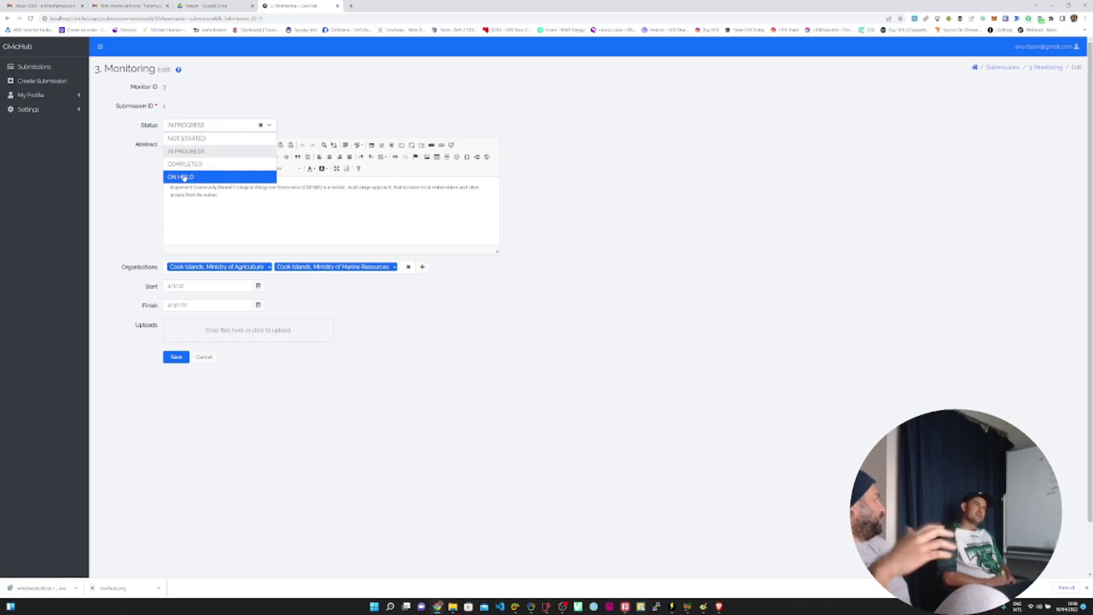
# Keep the monitoring record's status set to IN PROGRESS in its edit form.
pyautogui.click(232, 203)
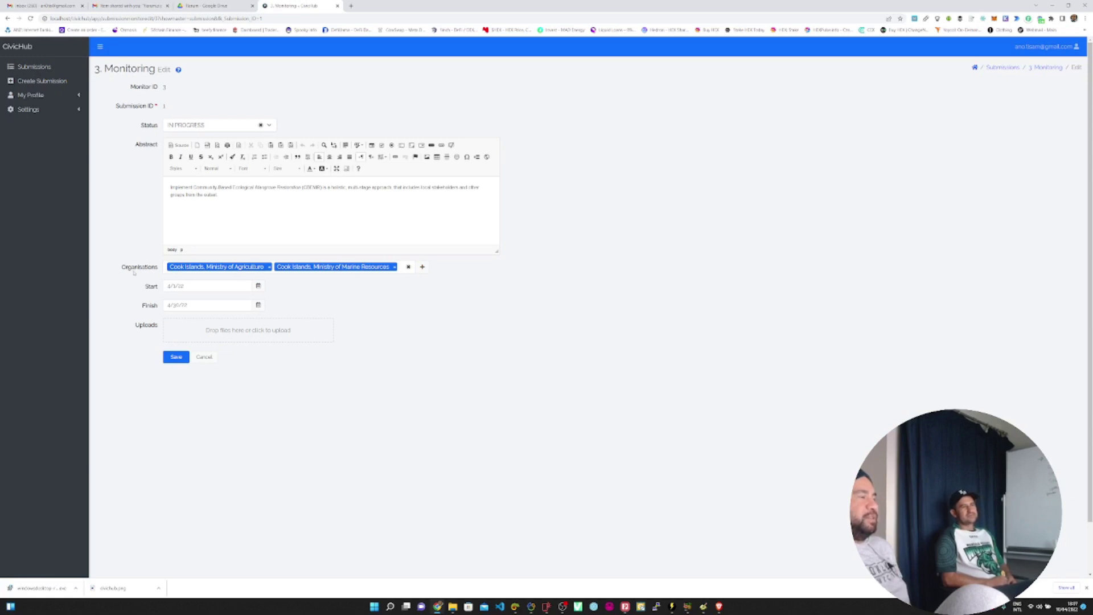
# Start adding Ministry of Agriculture, Cook Islands, as an organisation with type CROP.
pyautogui.click(422, 266)
pyautogui.click(516, 80)
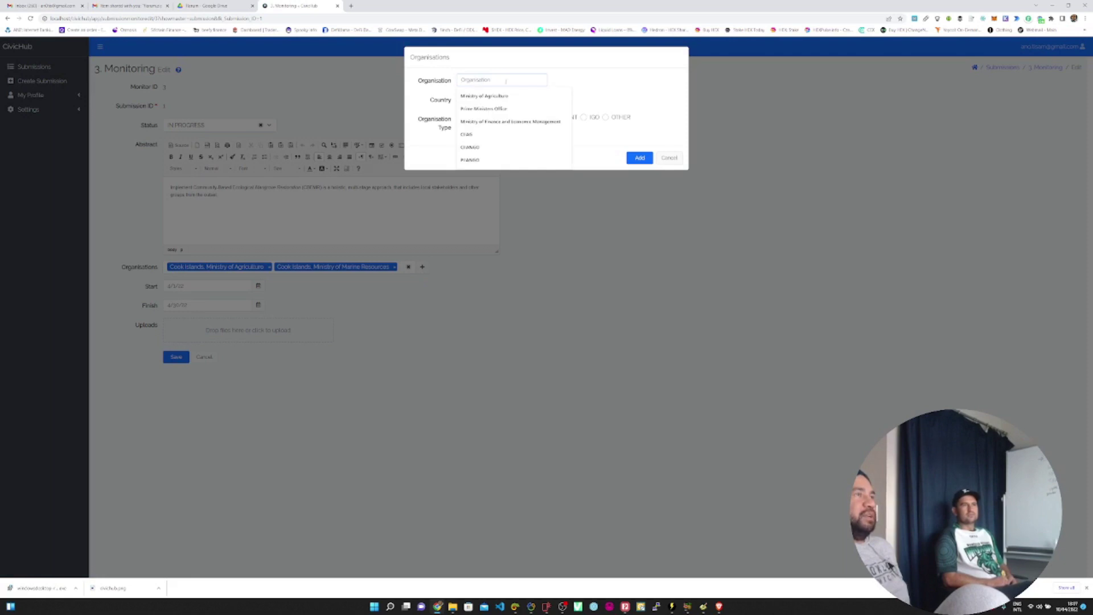
pyautogui.click(484, 95)
pyautogui.click(493, 126)
pyautogui.click(517, 118)
# Try the GOVERNMENT, IGO, OTHER and CSO / NGO types, discard the organisation, then browse Uploads.
pyautogui.click(531, 117)
pyautogui.click(583, 117)
pyautogui.click(606, 117)
pyautogui.click(462, 118)
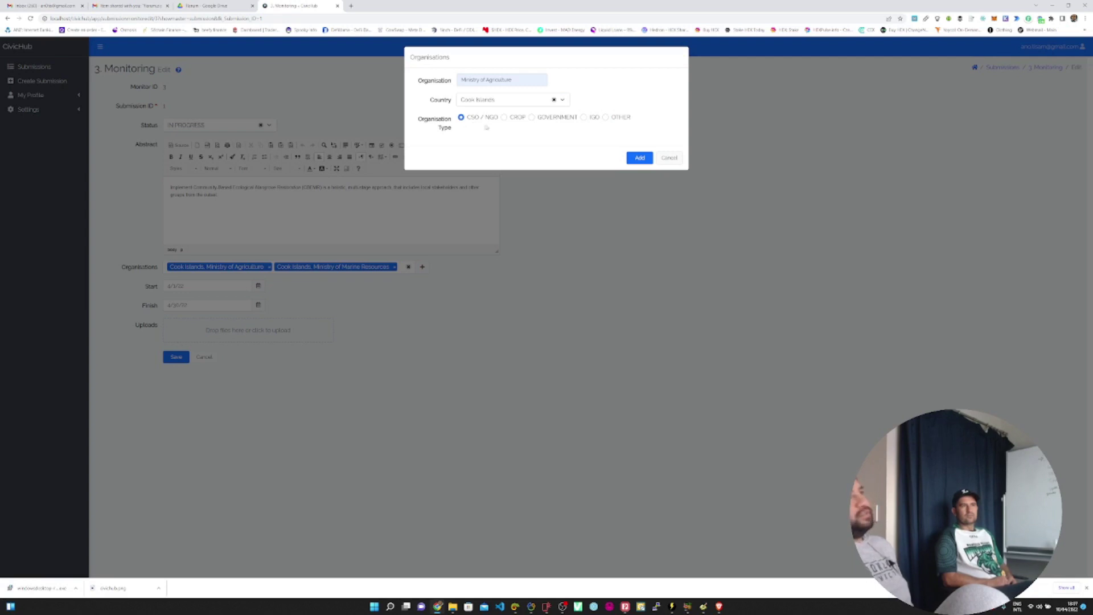
pyautogui.click(504, 117)
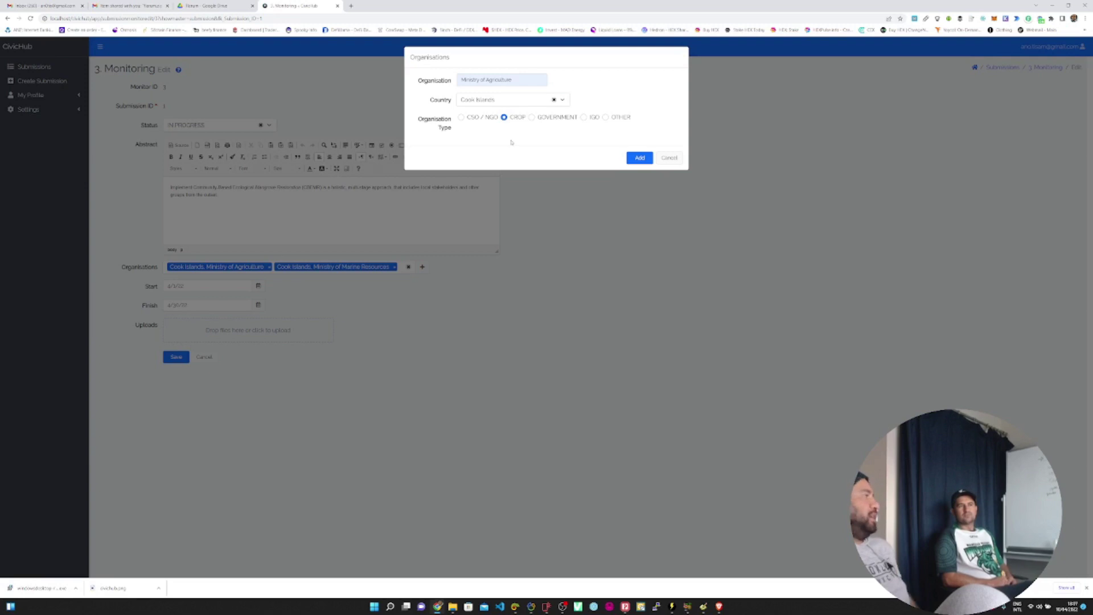
pyautogui.click(669, 157)
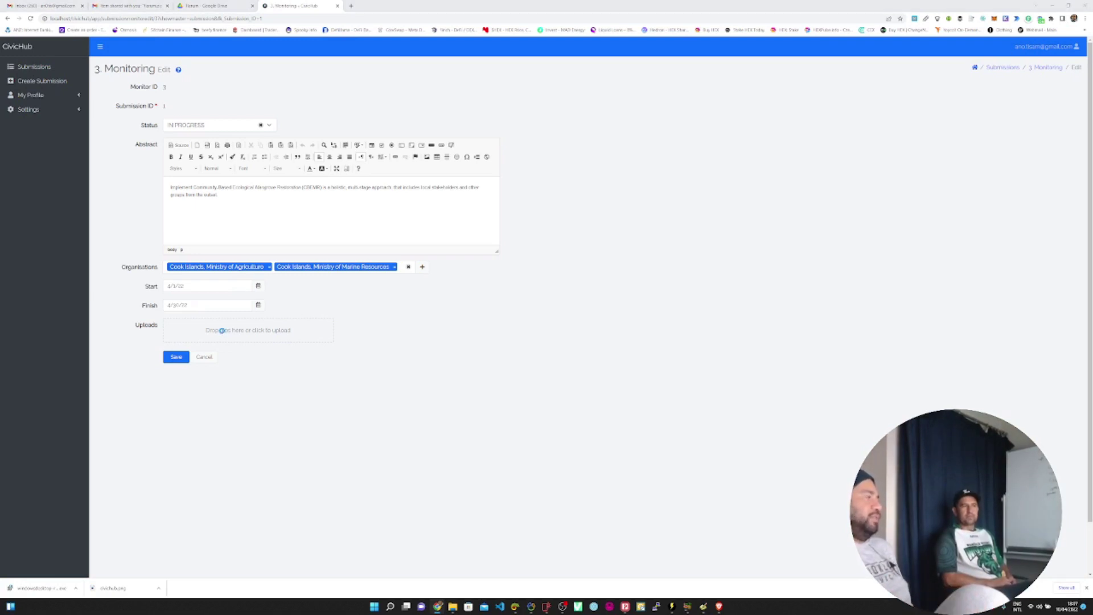
pyautogui.click(222, 330)
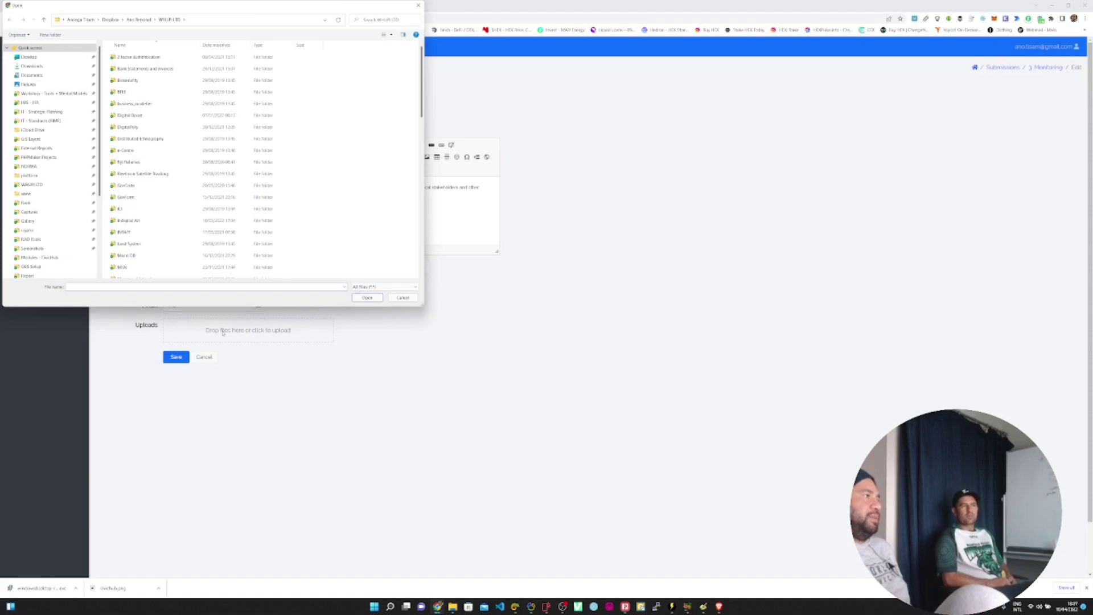
pyautogui.scroll(-5, 217, 199)
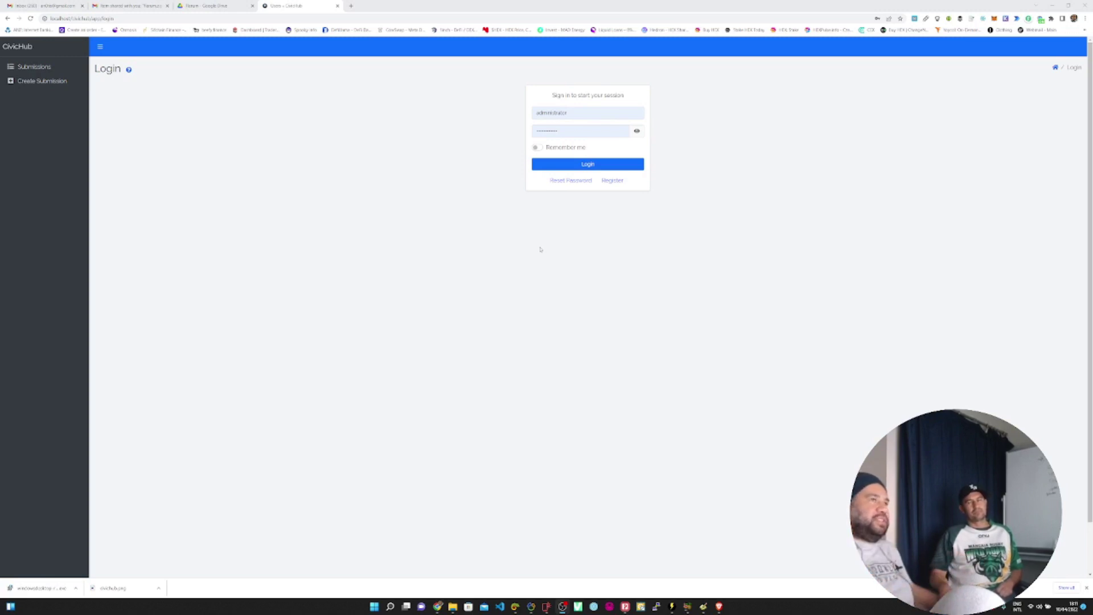
# Sign in as administrator, add a category named 'More', then go to the Country list.
pyautogui.click(588, 170)
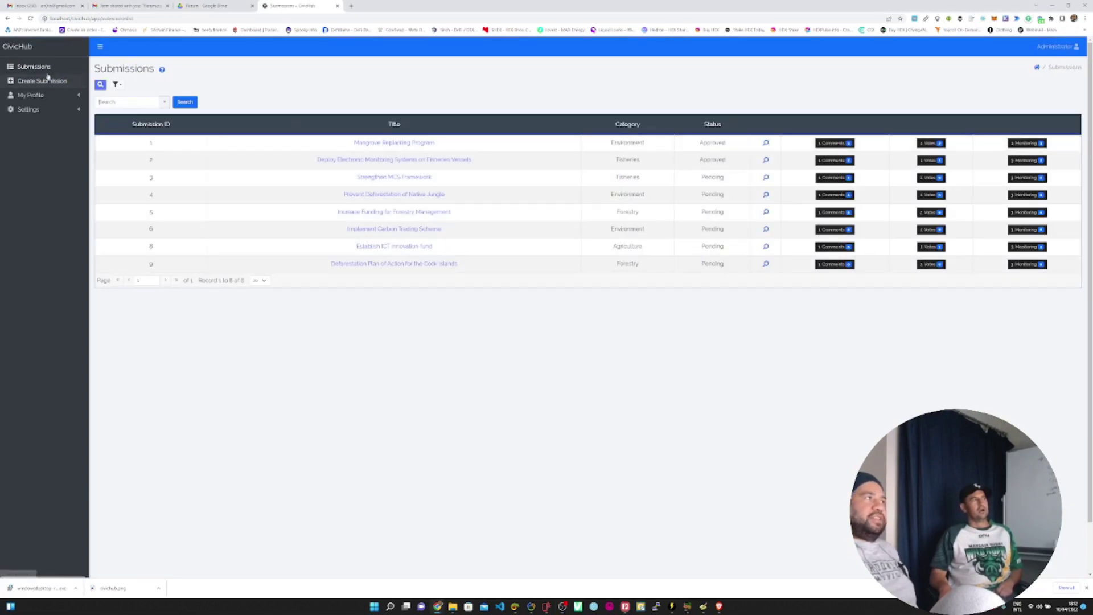
pyautogui.click(41, 109)
pyautogui.click(34, 123)
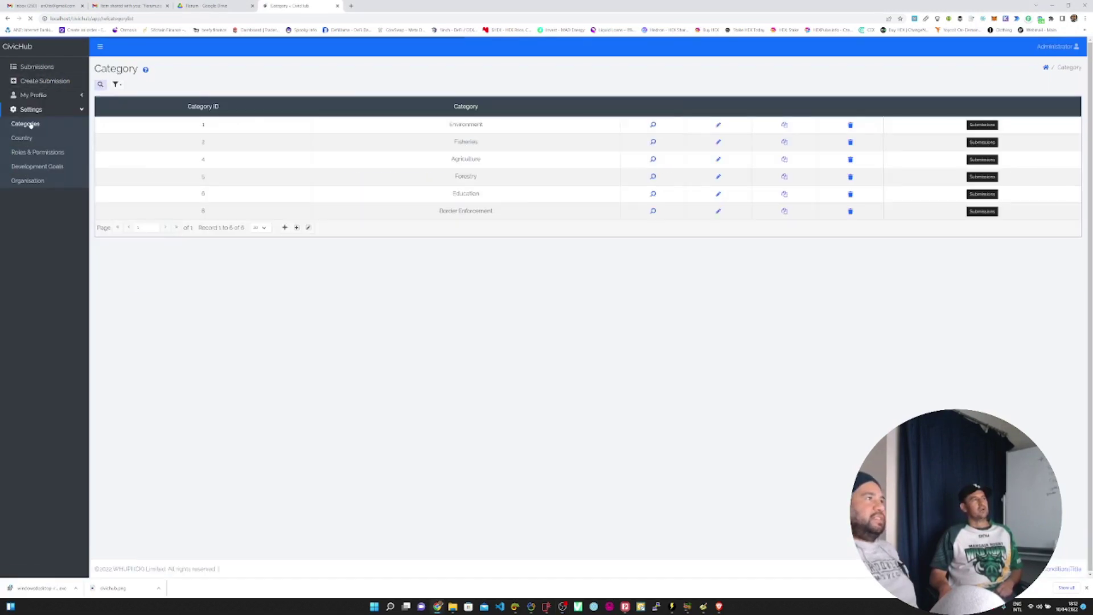
pyautogui.click(308, 227)
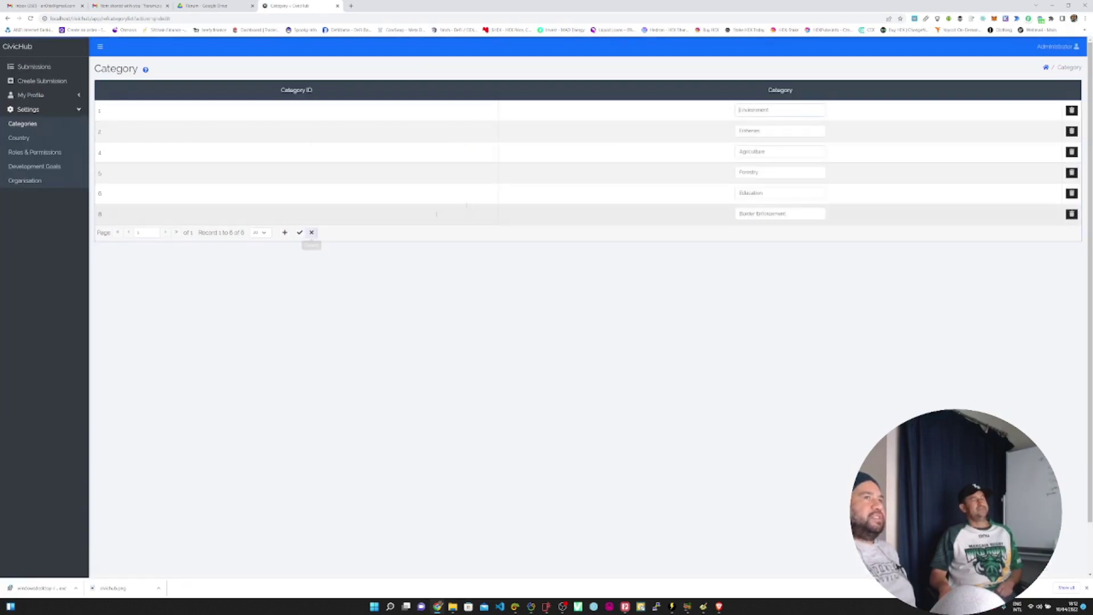
pyautogui.click(311, 233)
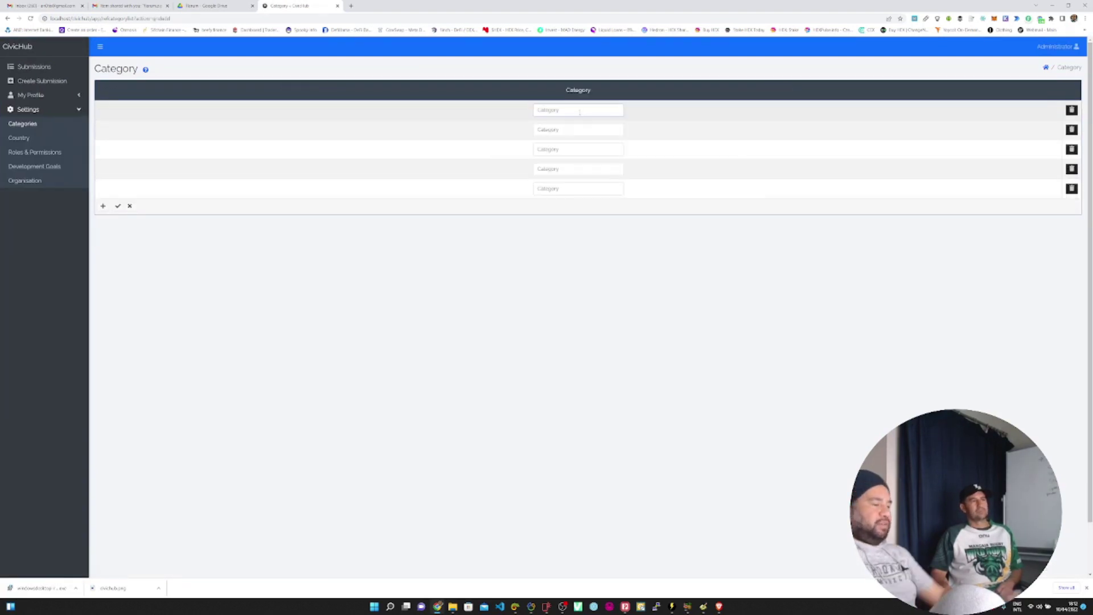
pyautogui.write('More Categories')
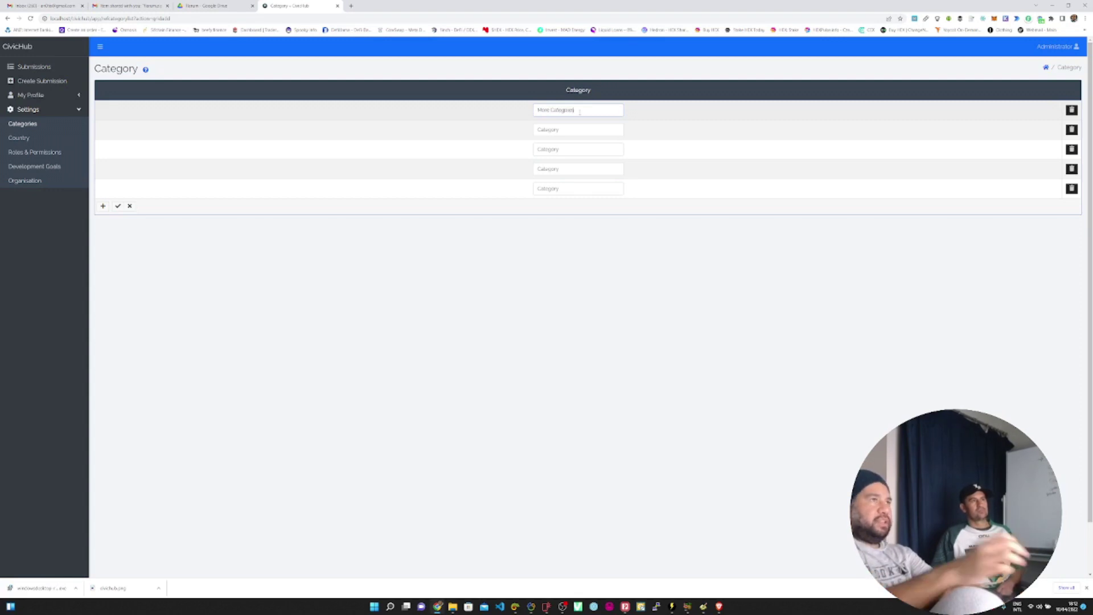
pyautogui.press('Return')
pyautogui.click(26, 140)
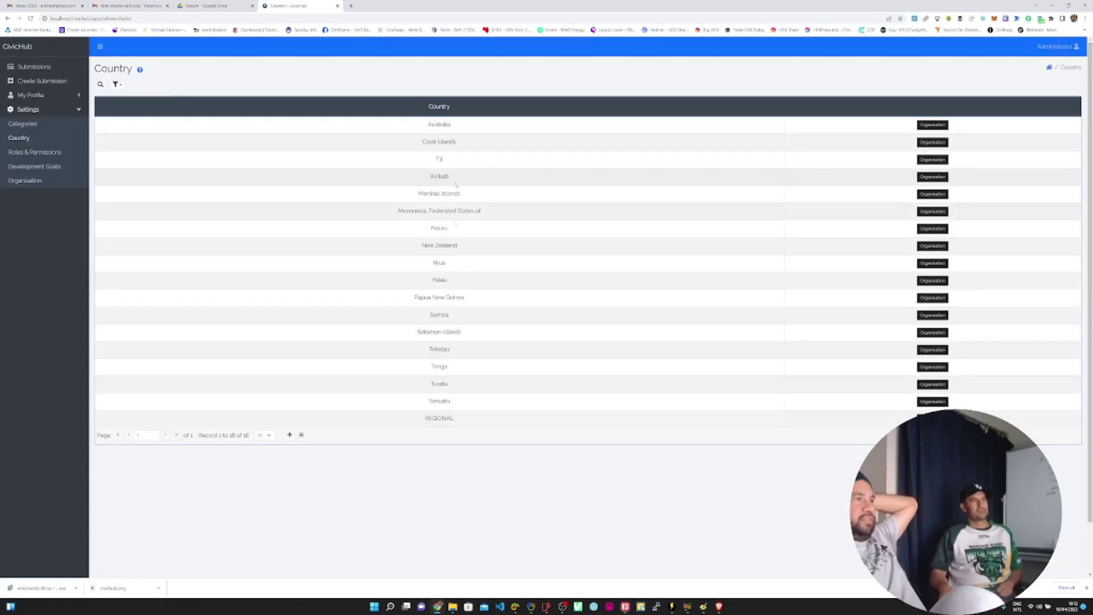
# Browse the REGIONAL country, organisations and development goals, opening one goal's edit form without changes.
pyautogui.doubleClick(451, 418)
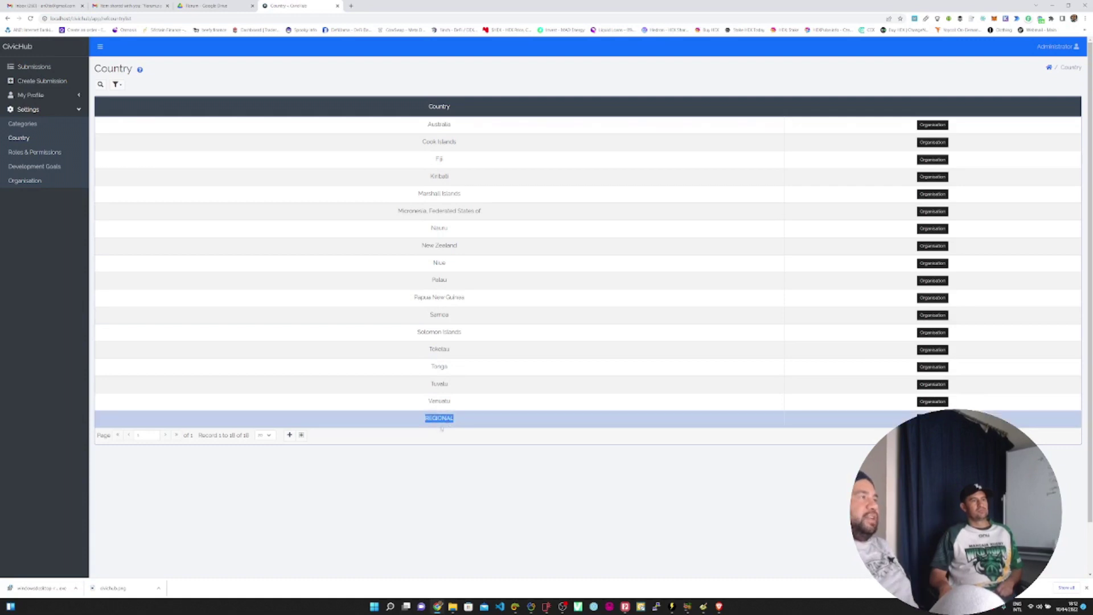
pyautogui.click(25, 181)
pyautogui.click(35, 167)
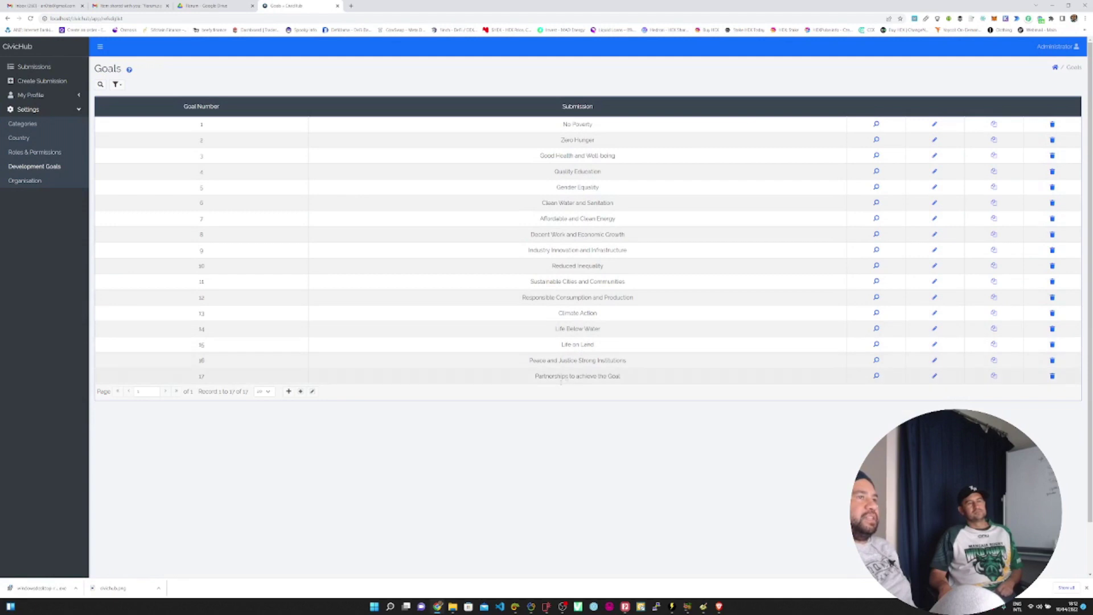
pyautogui.click(934, 125)
pyautogui.click(204, 125)
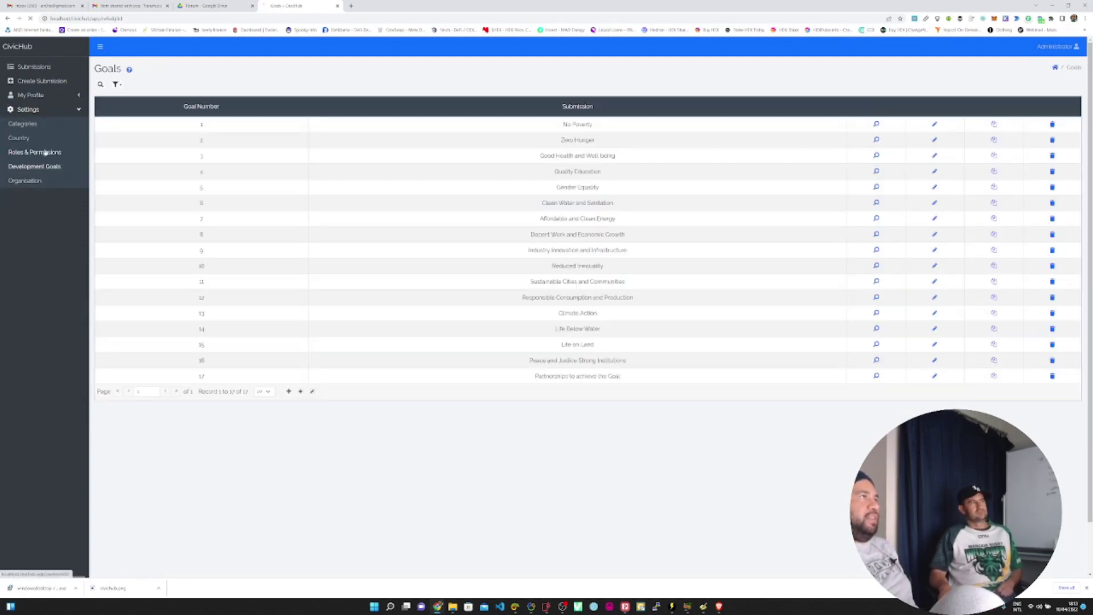
pyautogui.click(45, 152)
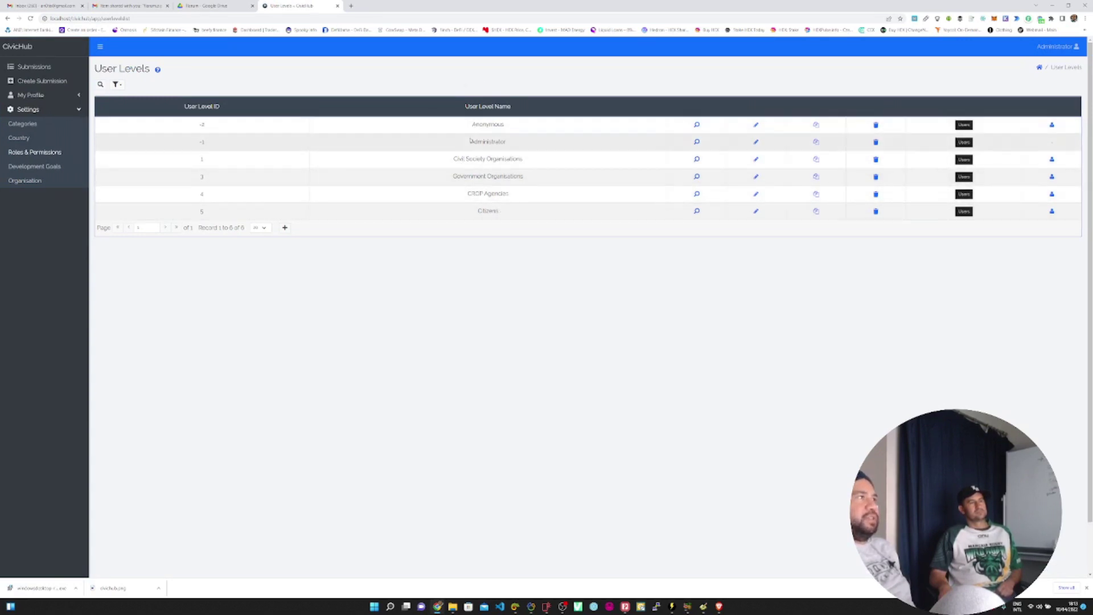
# Check the Civil Society Organisations users, then update that level's table permissions and confirm.
pyautogui.click(963, 159)
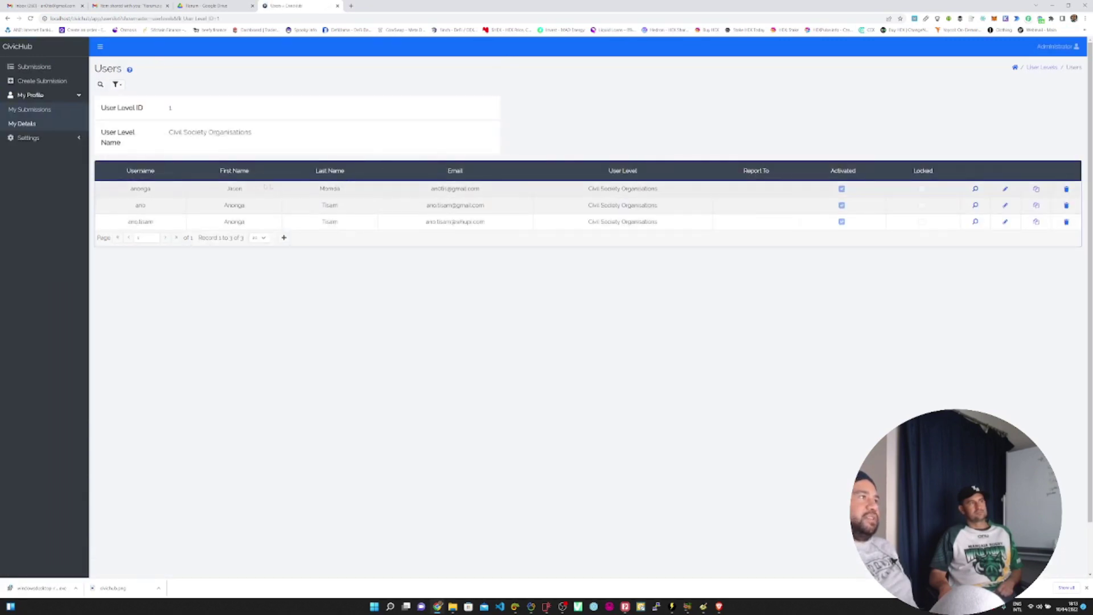
pyautogui.click(1041, 67)
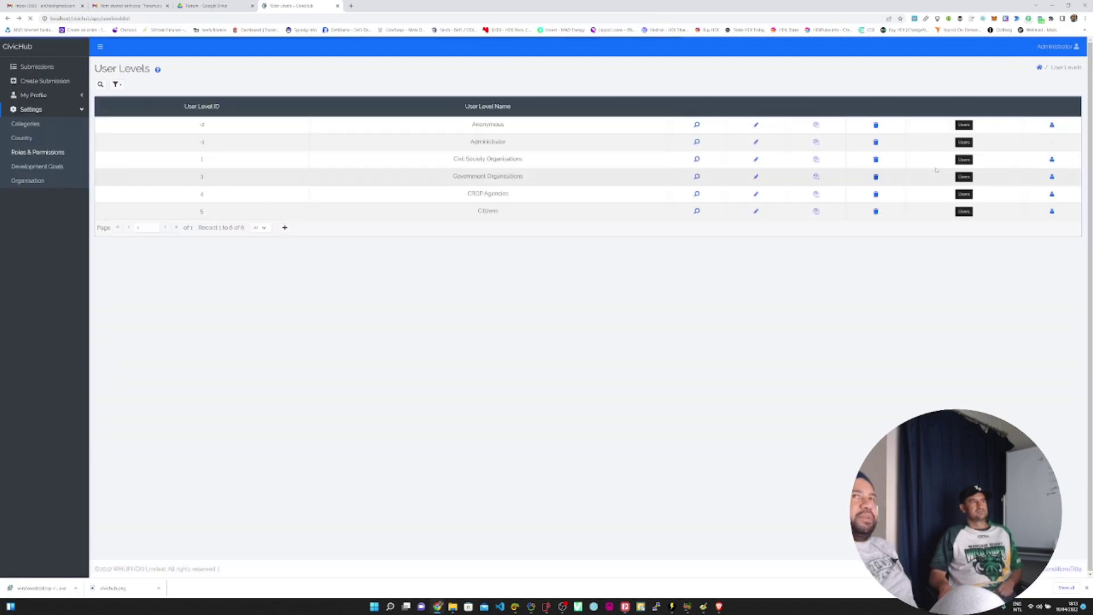
pyautogui.click(1051, 160)
pyautogui.scroll(-1, 319, 145)
pyautogui.scroll(1, 256, 149)
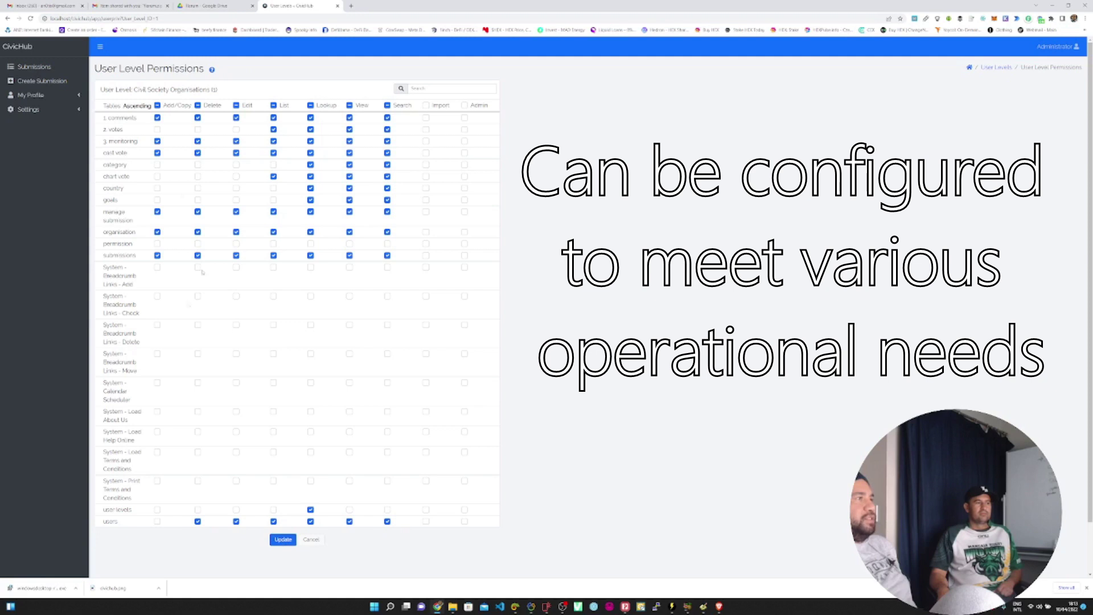
pyautogui.click(283, 541)
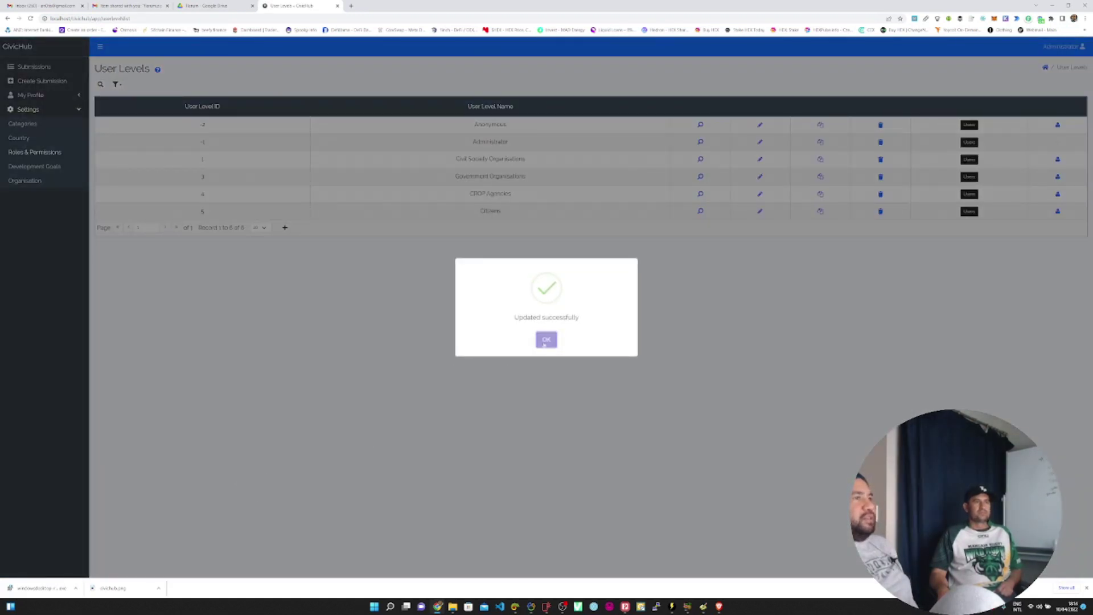
pyautogui.click(546, 339)
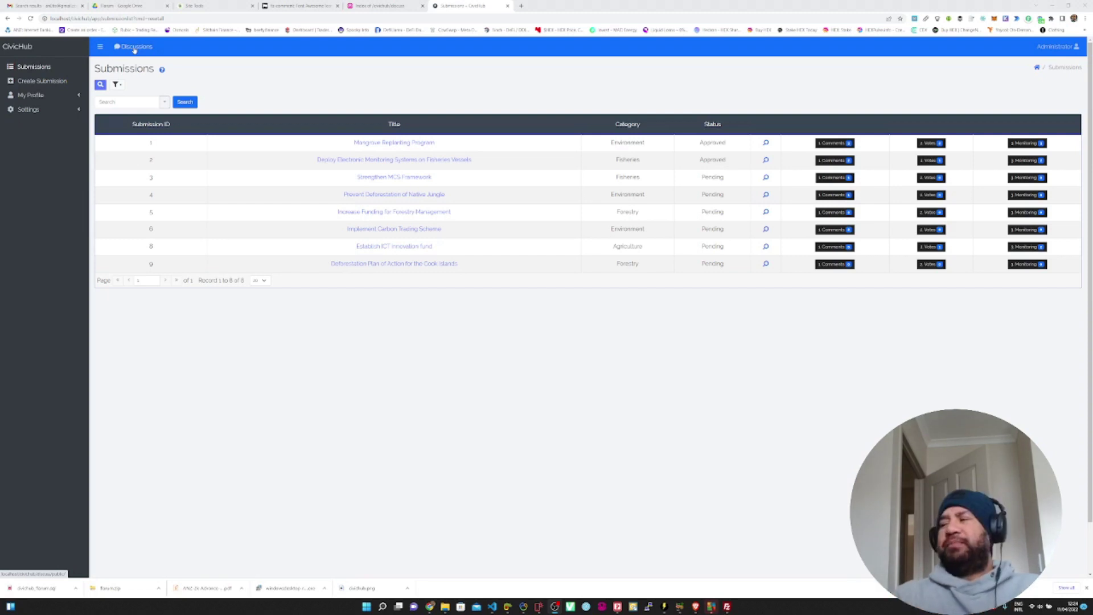
# Post the reply 'he thats a great' to post 1 of Fishing Vessels Monitoring System.
pyautogui.click(134, 48)
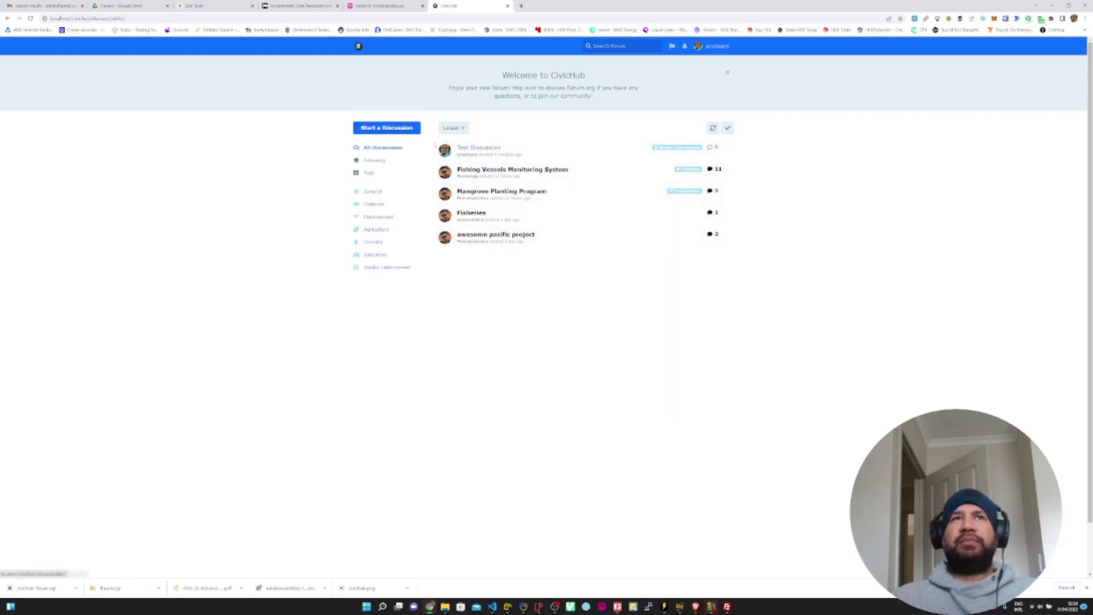
pyautogui.click(484, 169)
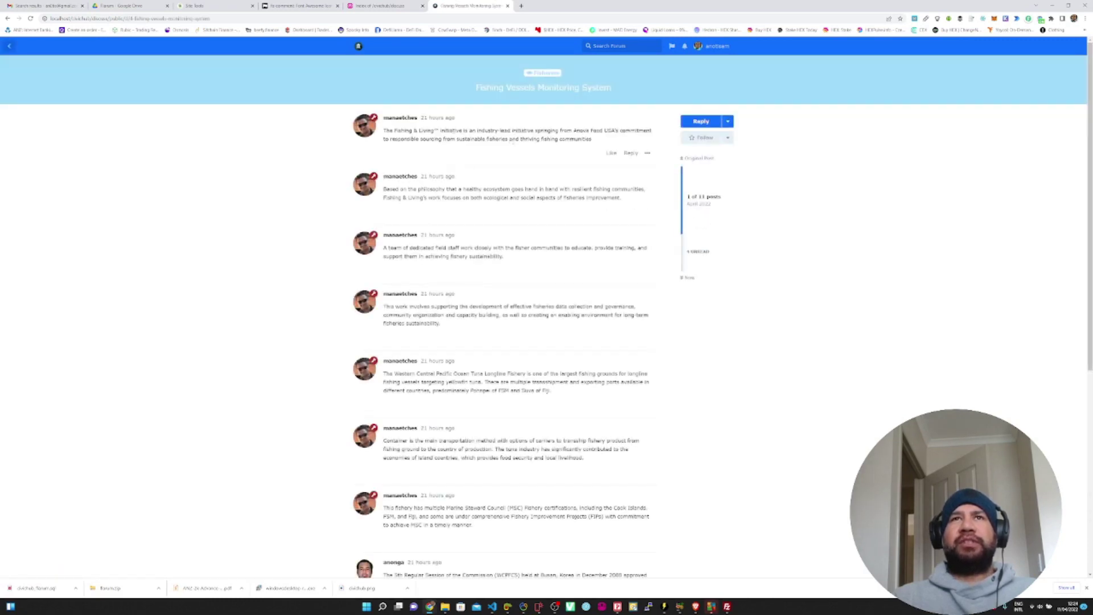
pyautogui.click(630, 152)
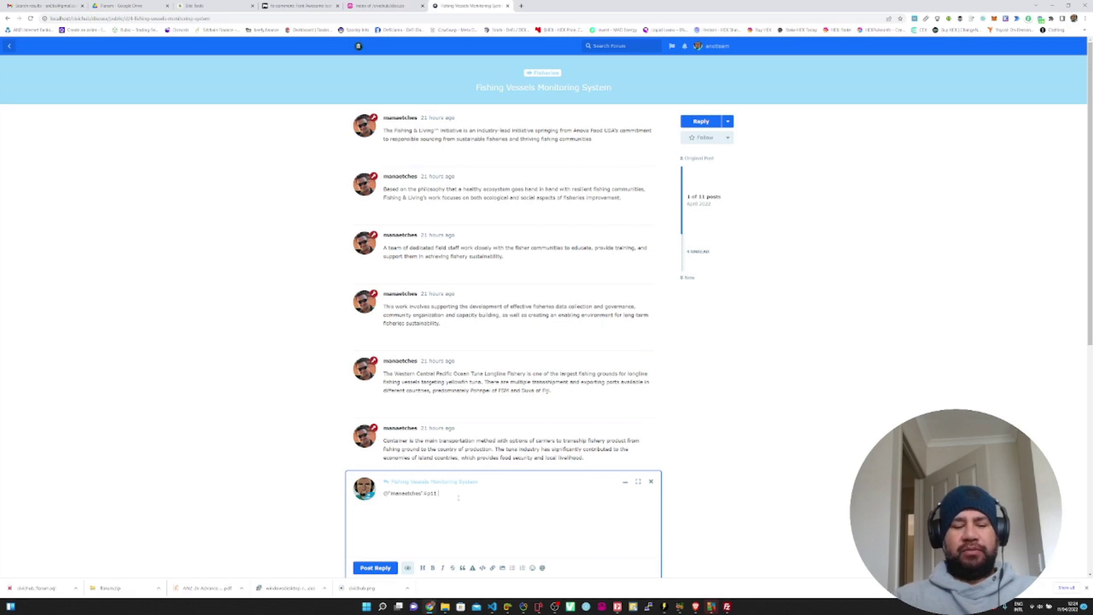
pyautogui.write('he thats a g')
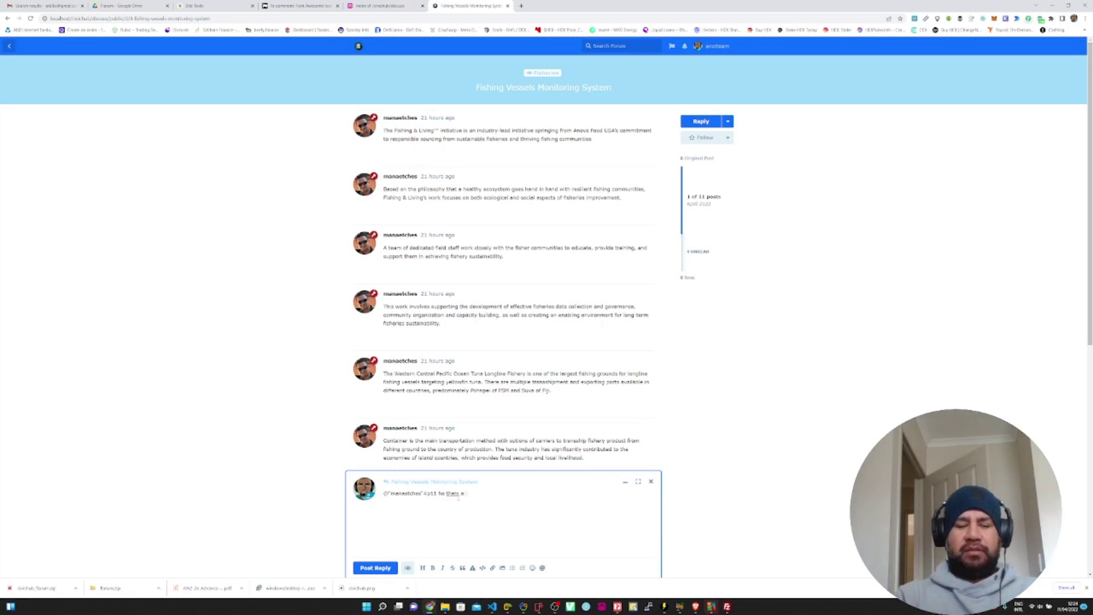
pyautogui.write('reat idea')
pyautogui.click(375, 567)
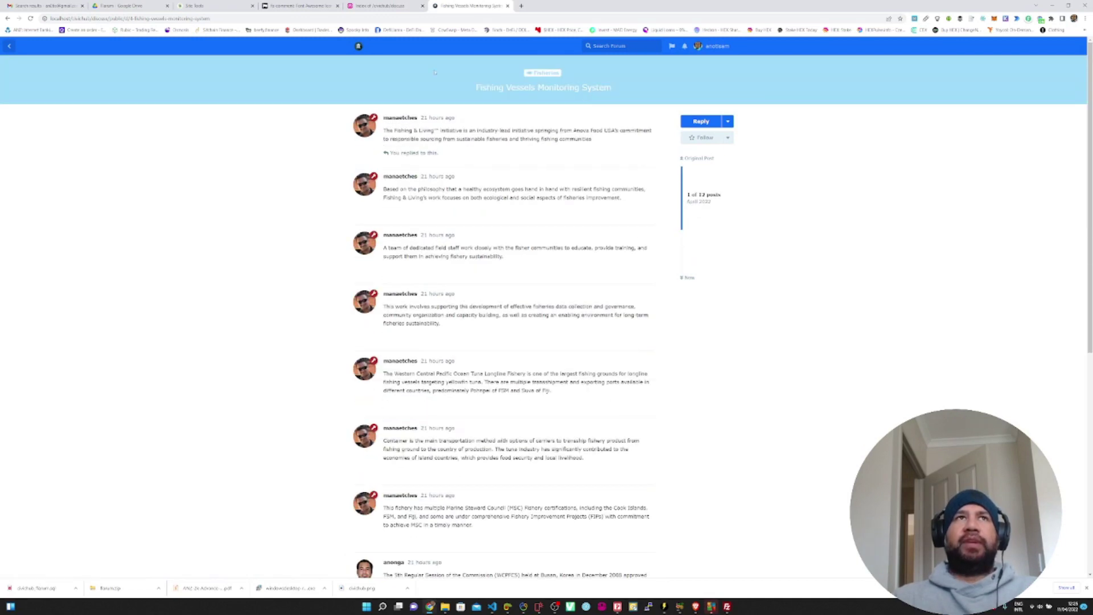
# Post a discussion titled 'New Discussion' and tag it Fisheries.
pyautogui.click(7, 18)
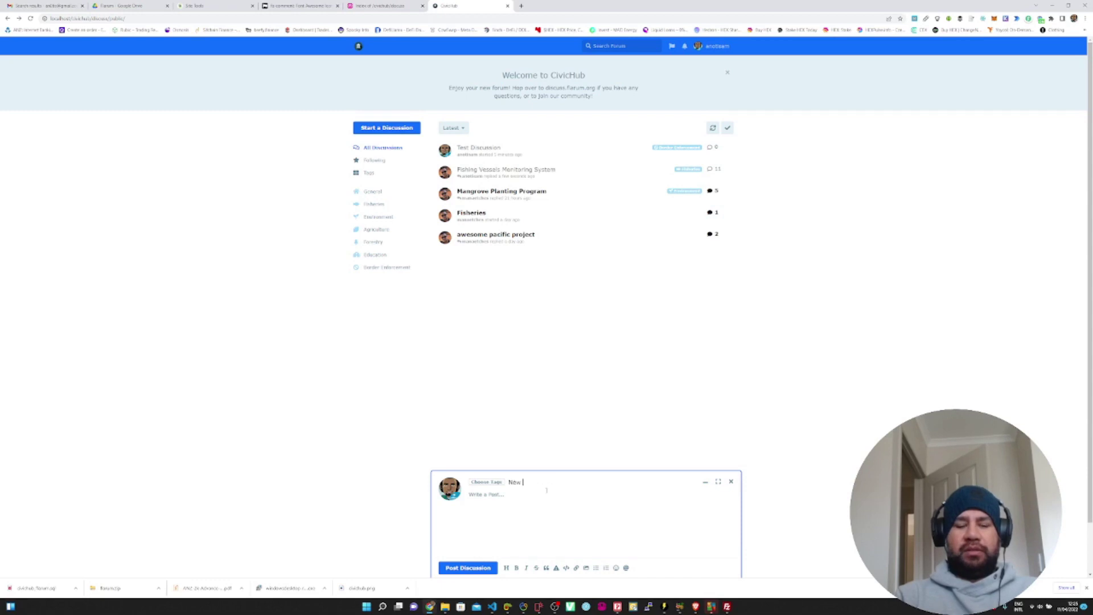
pyautogui.click(468, 567)
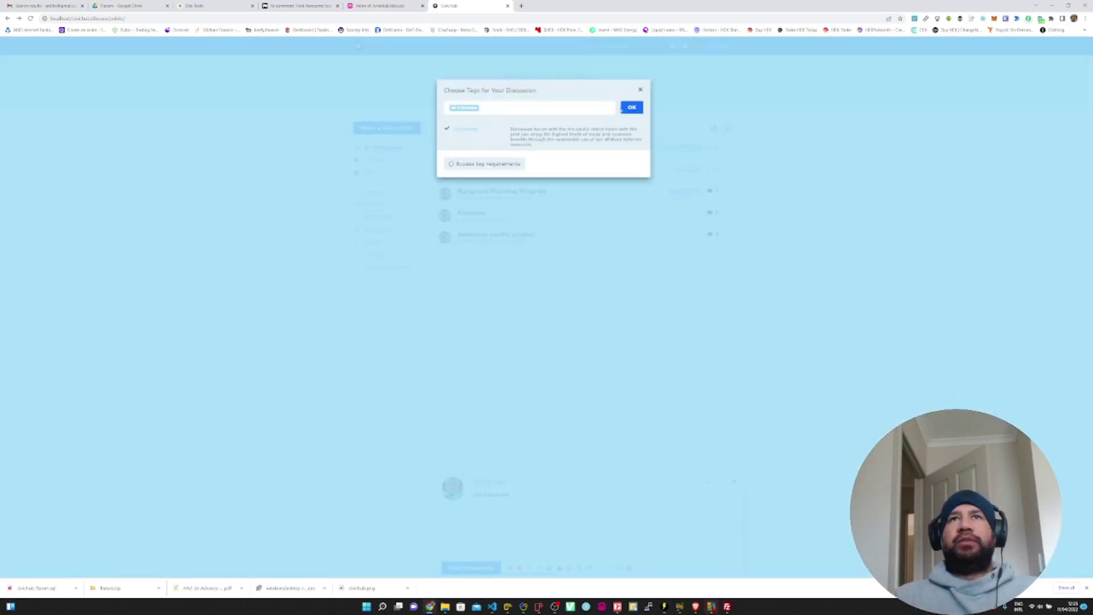
pyautogui.click(631, 108)
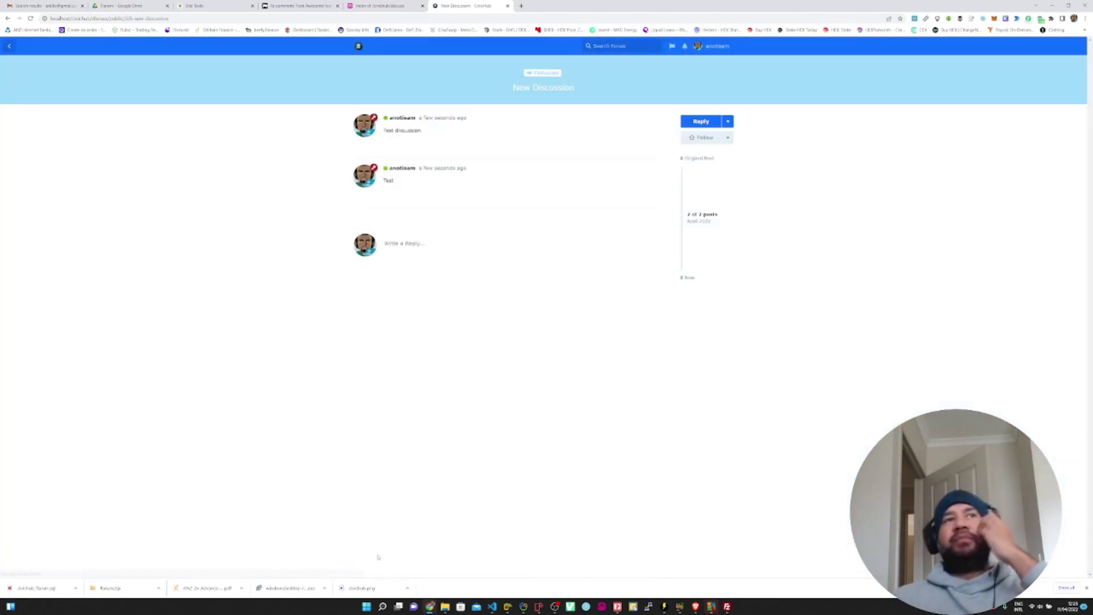